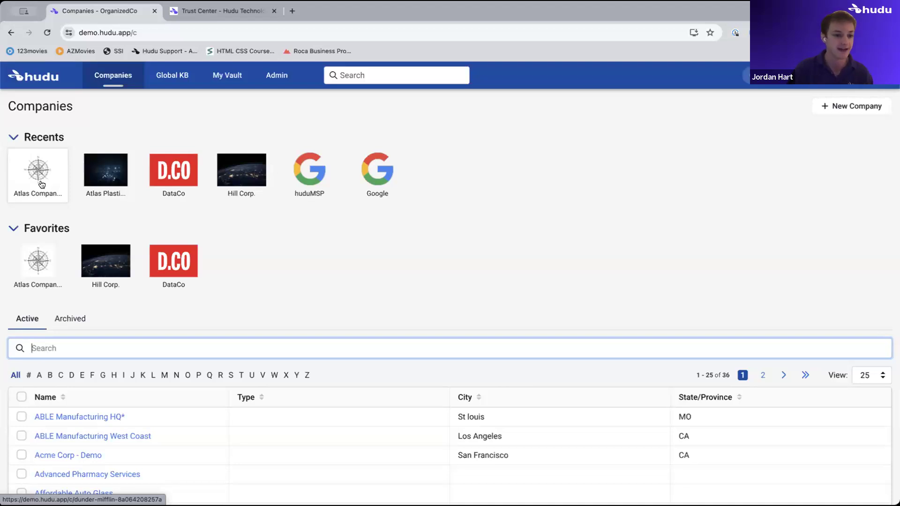
Step: Open Atlas Company Inc. from Recents and scroll down to its Magic Dash tiles
click(42, 184)
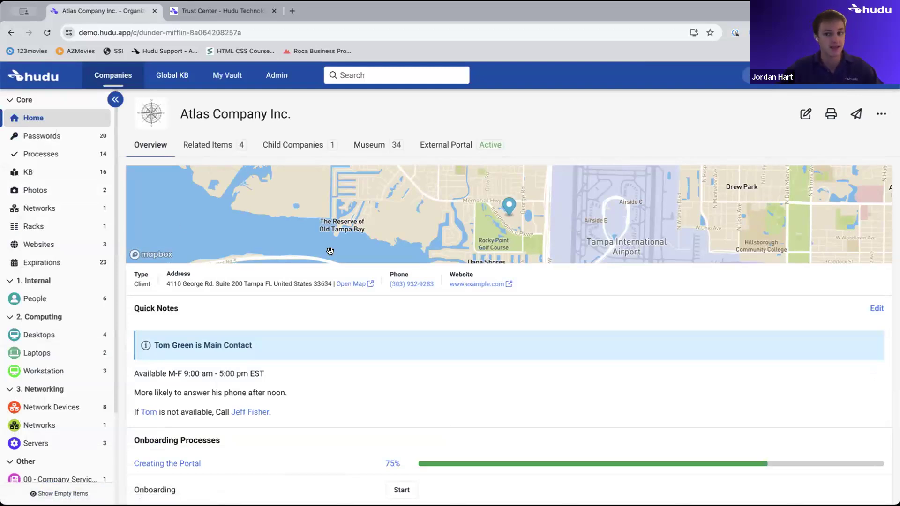
scroll(472, 209, down, 2)
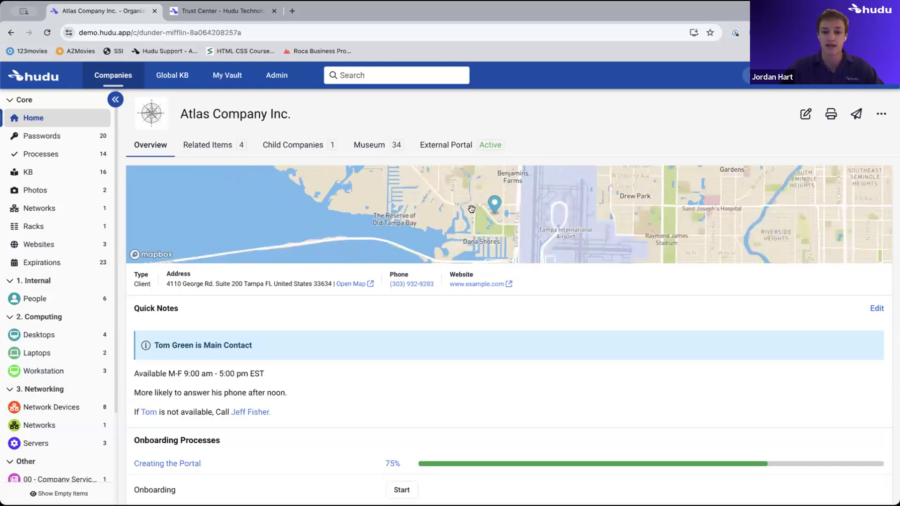
scroll(408, 416, down, 7)
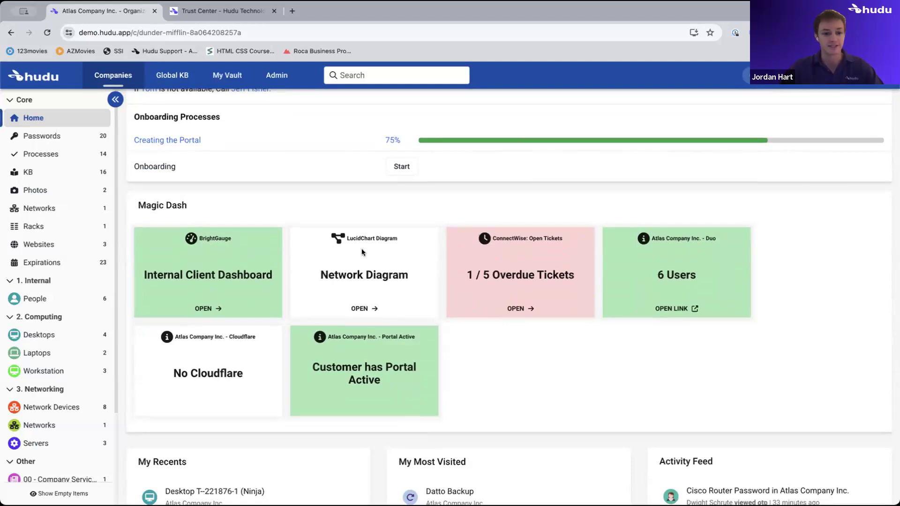
Step: Open the BrightGauge Internal Client Dashboard tile and scroll through its ticket metrics
click(208, 309)
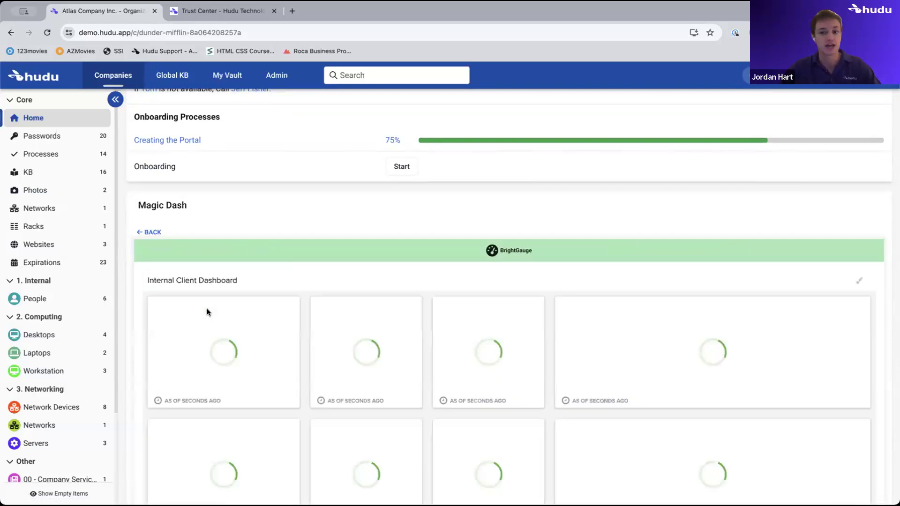
scroll(406, 198, down, 1)
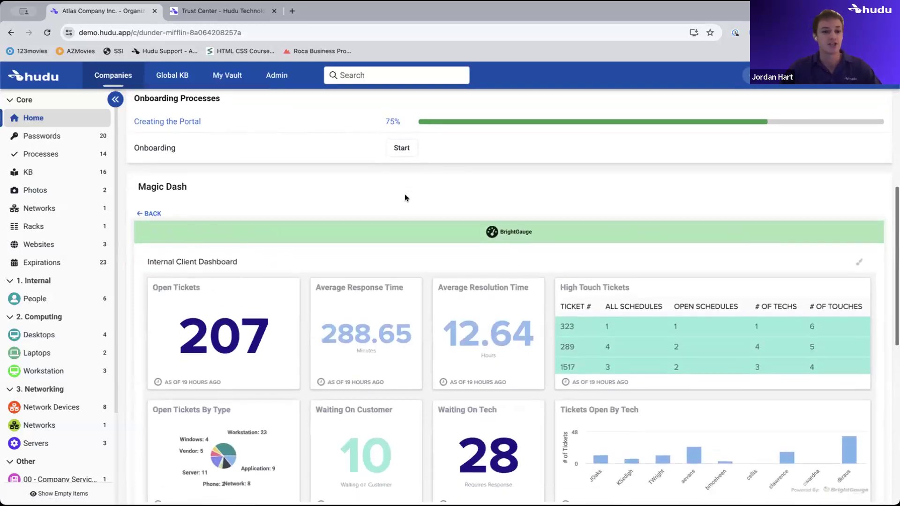
scroll(406, 198, down, 10)
scroll(406, 198, down, 1)
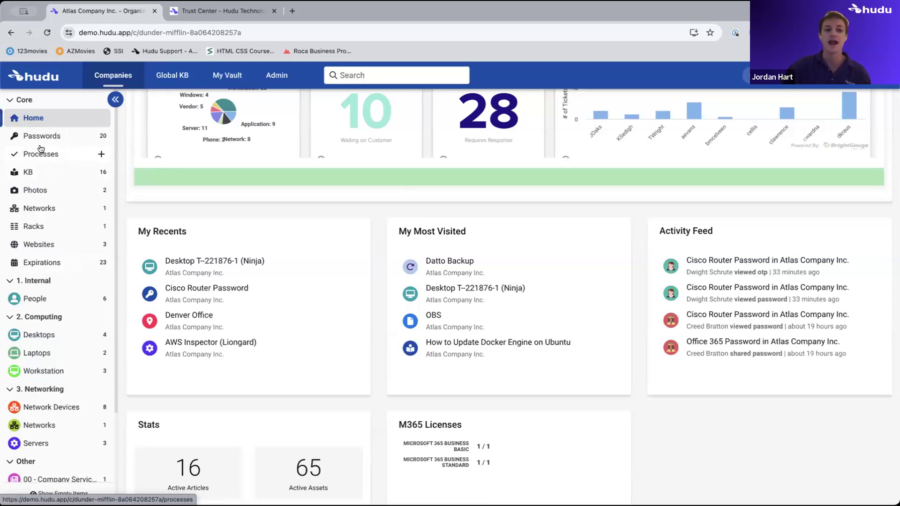
Step: Open Cisco Router Password and reveal its password in easy-read form plus its one-time code
click(42, 136)
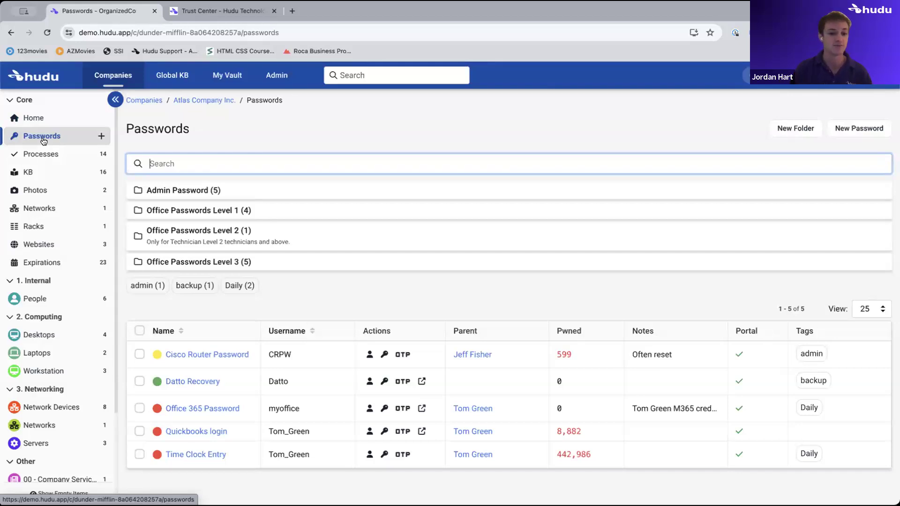
click(208, 354)
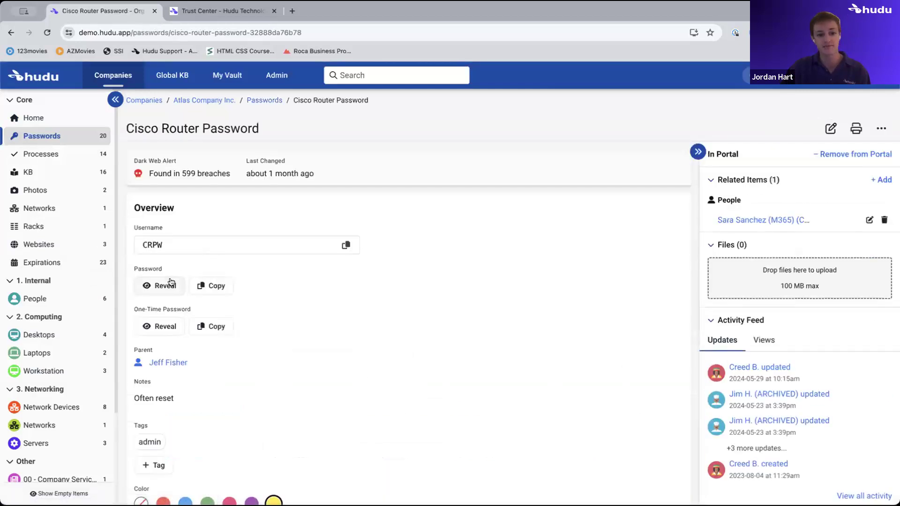
click(171, 283)
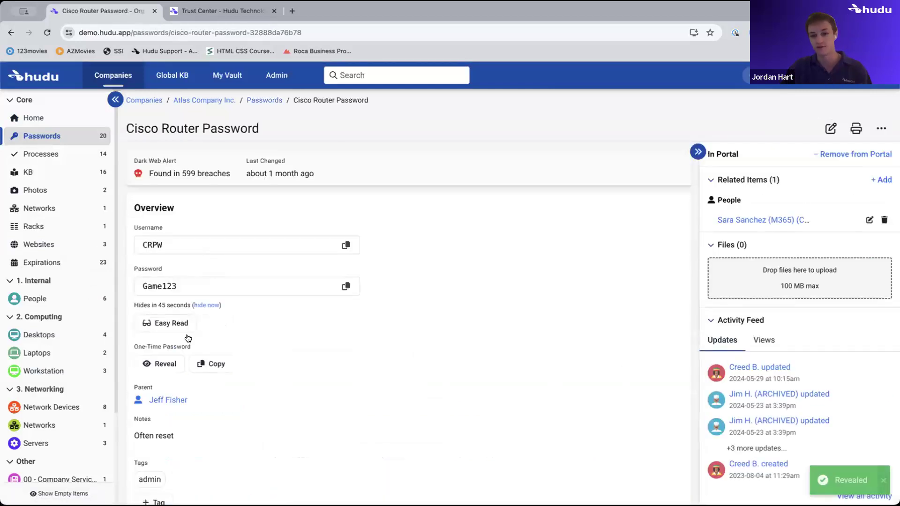
click(180, 324)
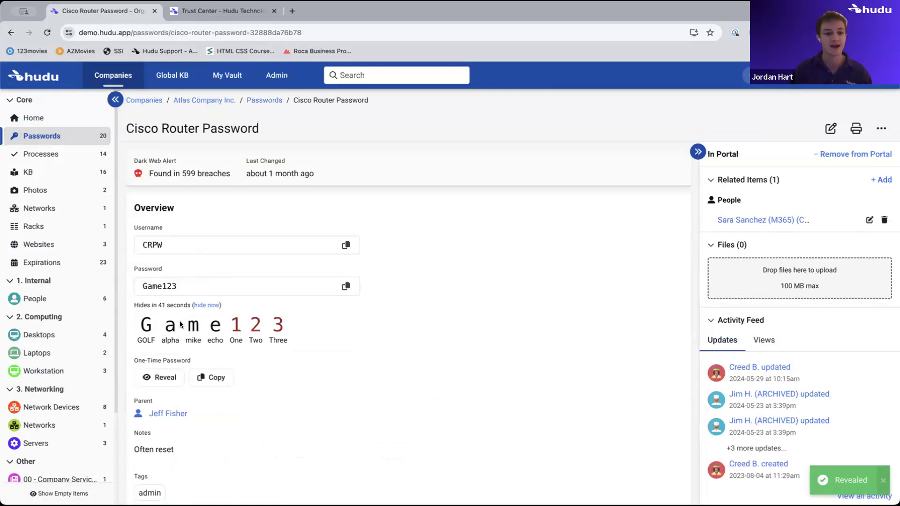
click(167, 377)
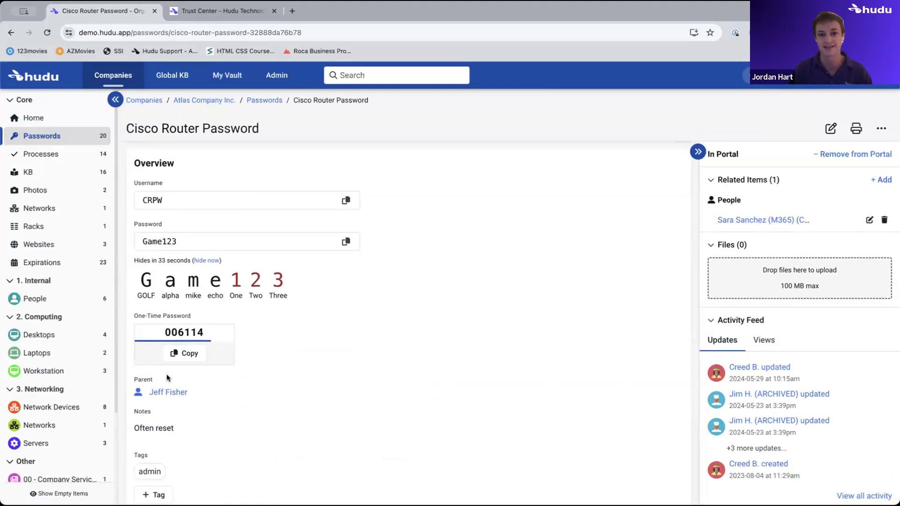
scroll(168, 378, down, 6)
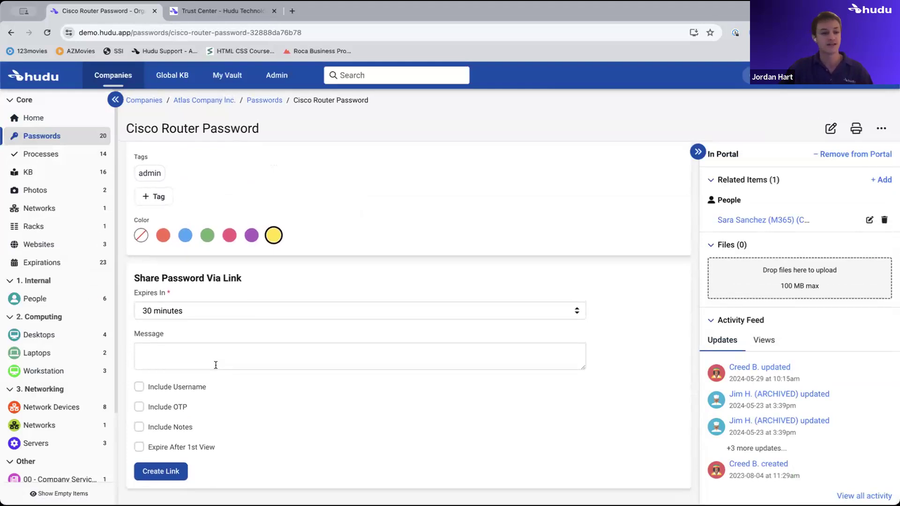
Step: Check share-link expiry options, keeping 30 minutes, then collapse and re-expand the 1. Internal group
click(284, 309)
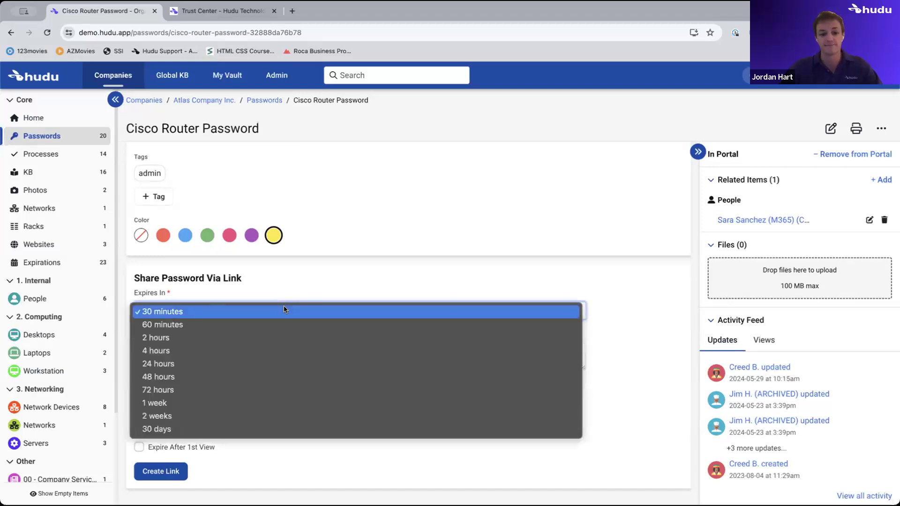
click(302, 253)
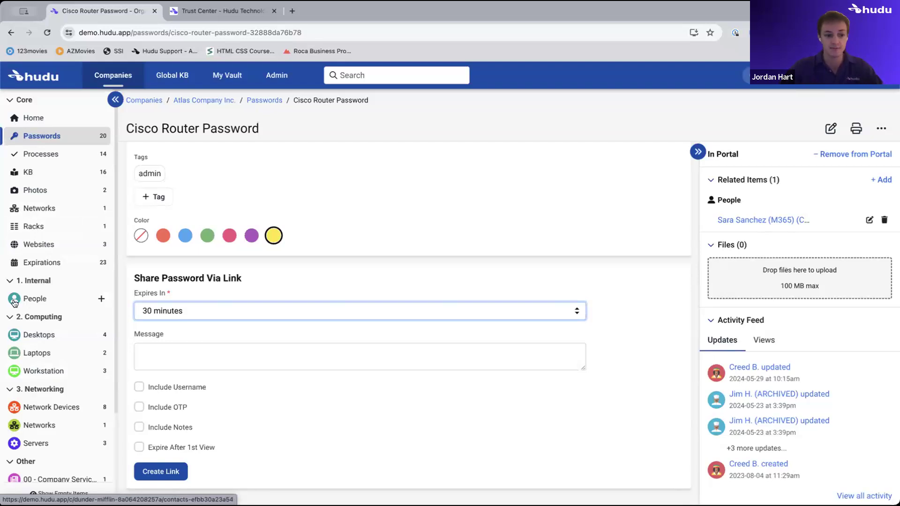
click(34, 281)
click(34, 281)
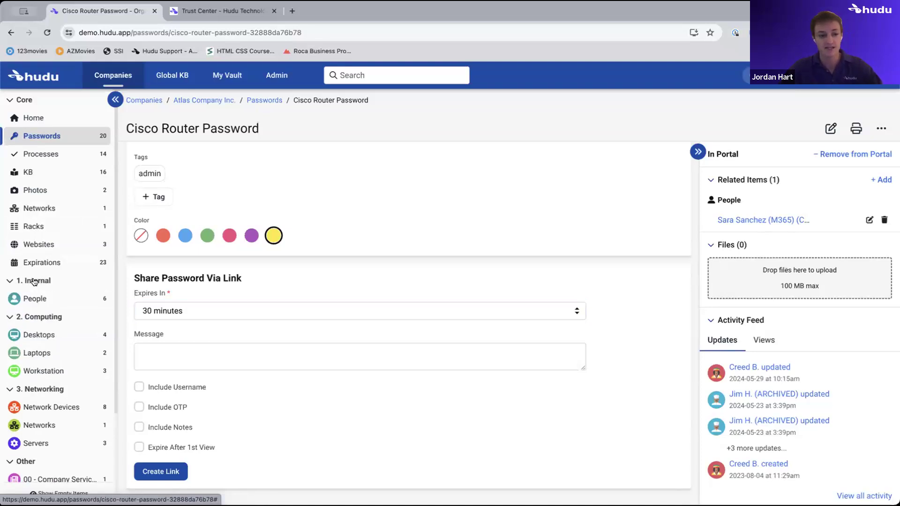
Step: Open Atlas Company Inc.'s Desktops asset list from the sidebar
scroll(37, 424, down, 3)
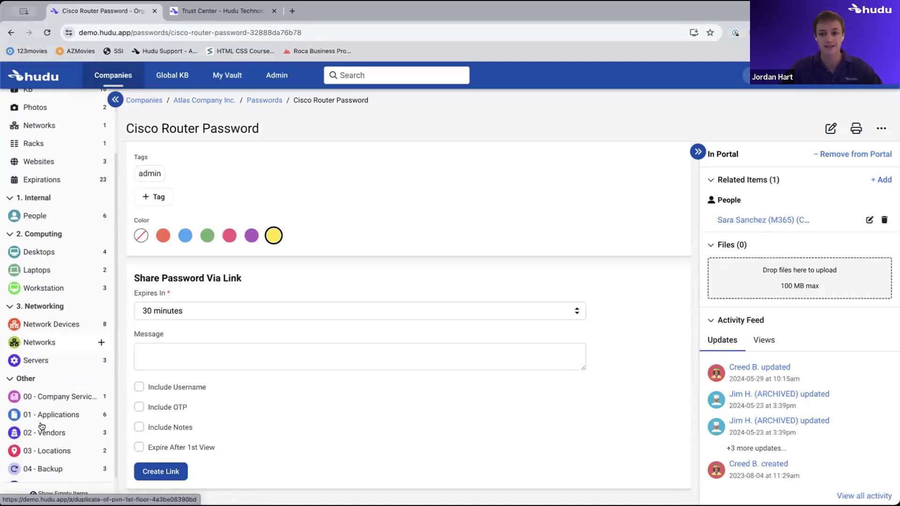
scroll(42, 426, down, 1)
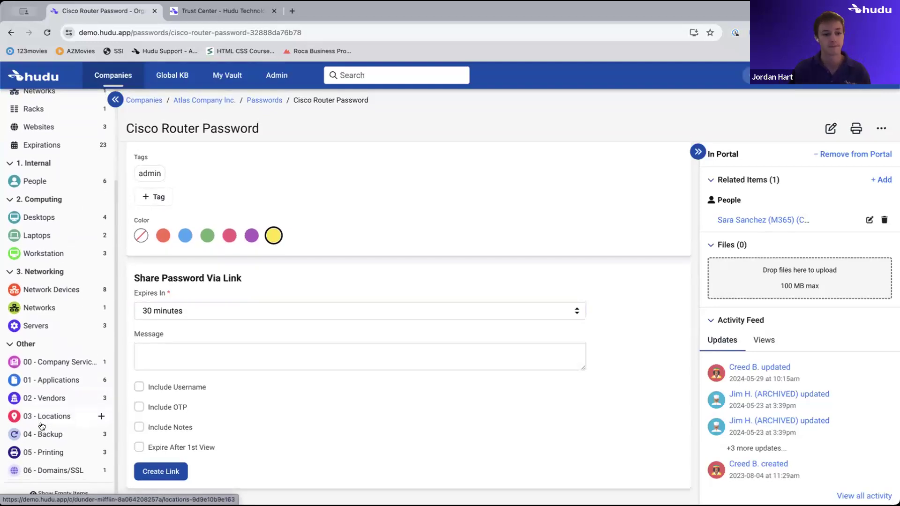
click(52, 220)
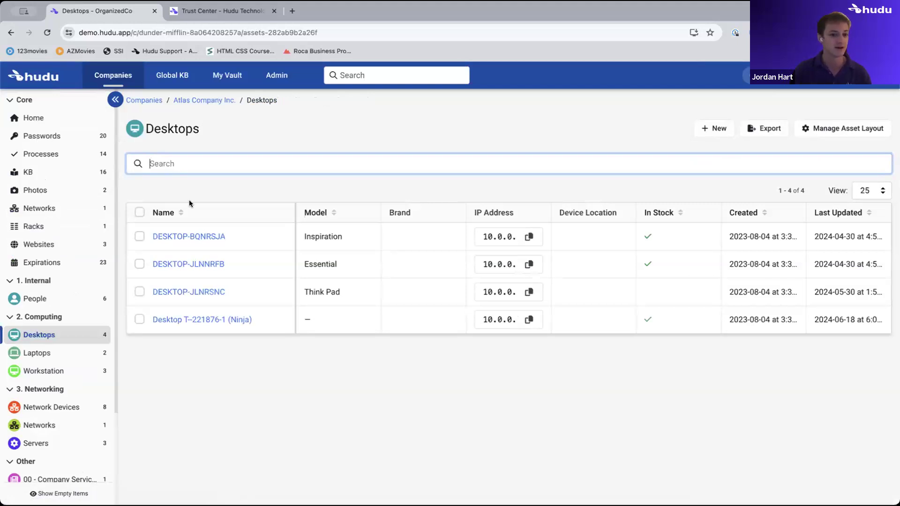
Step: Open the Desktop T–221876-1 (Ninja) asset record from the Desktops list
click(194, 322)
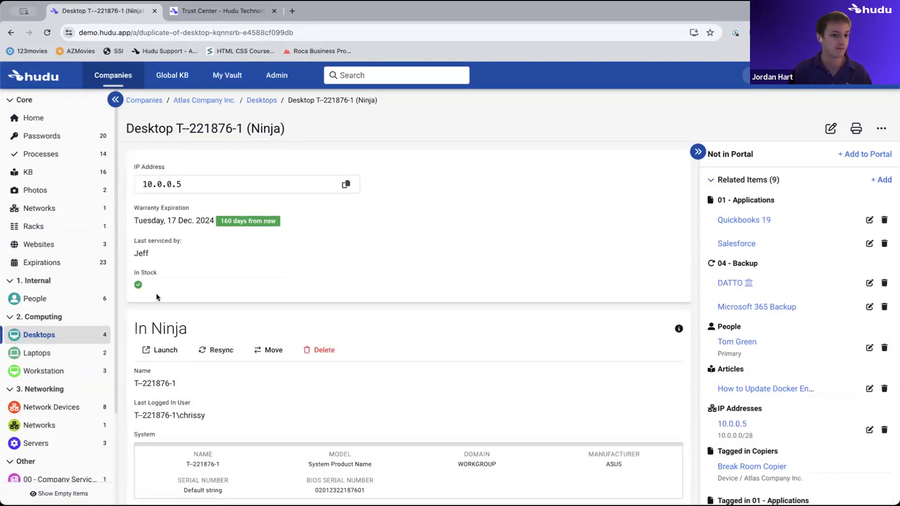
scroll(156, 293, down, 1)
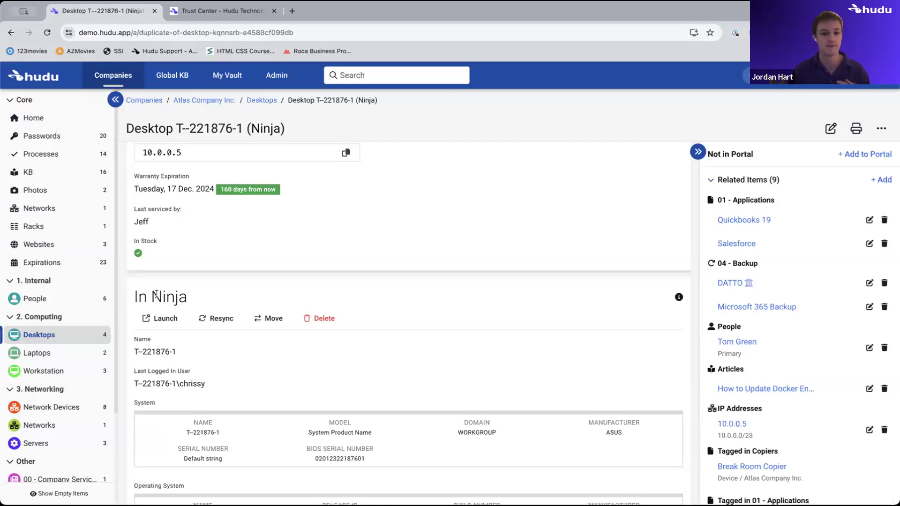
scroll(156, 295, down, 10)
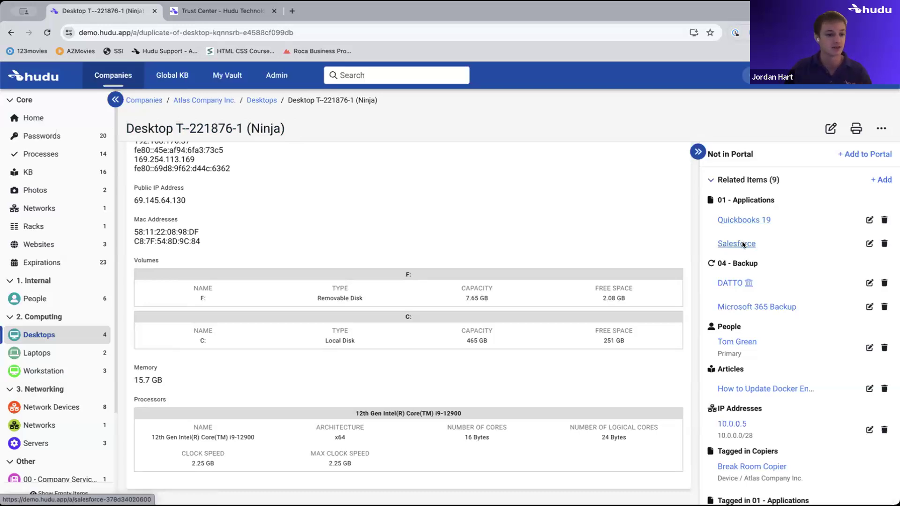
scroll(742, 240, down, 2)
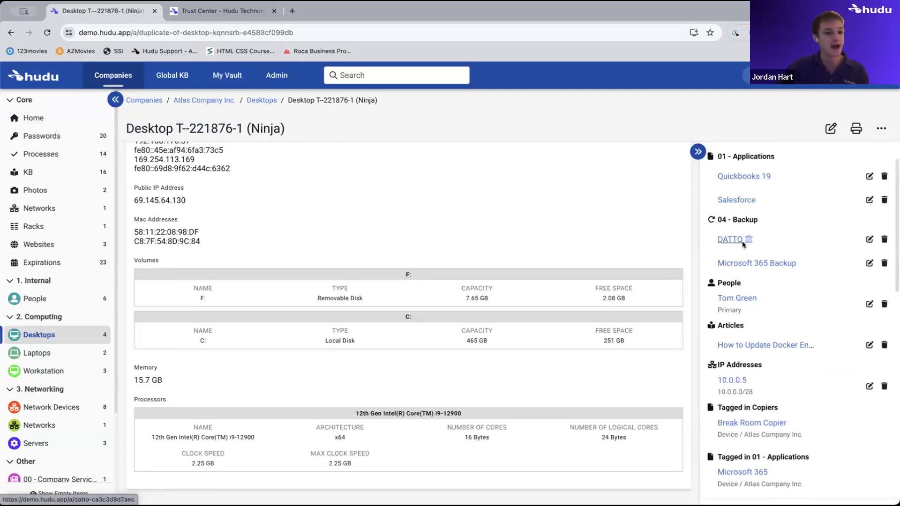
scroll(742, 241, down, 1)
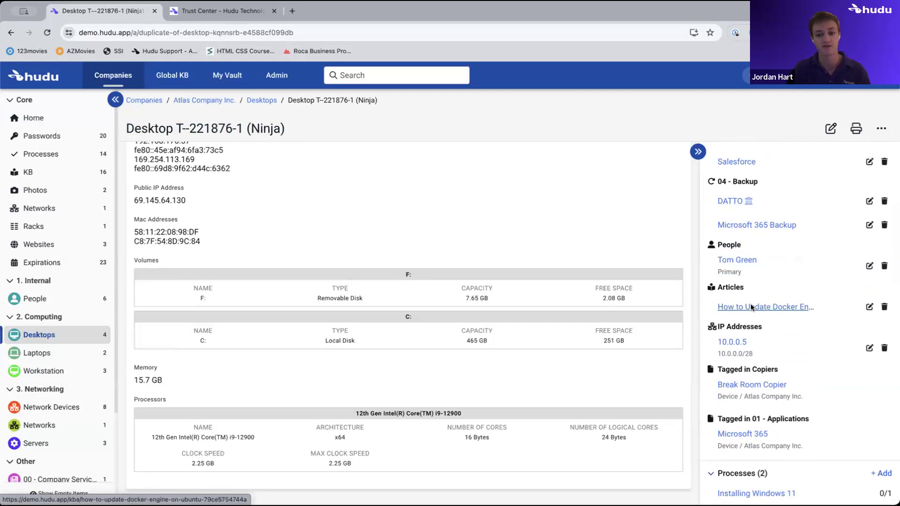
scroll(750, 304, down, 4)
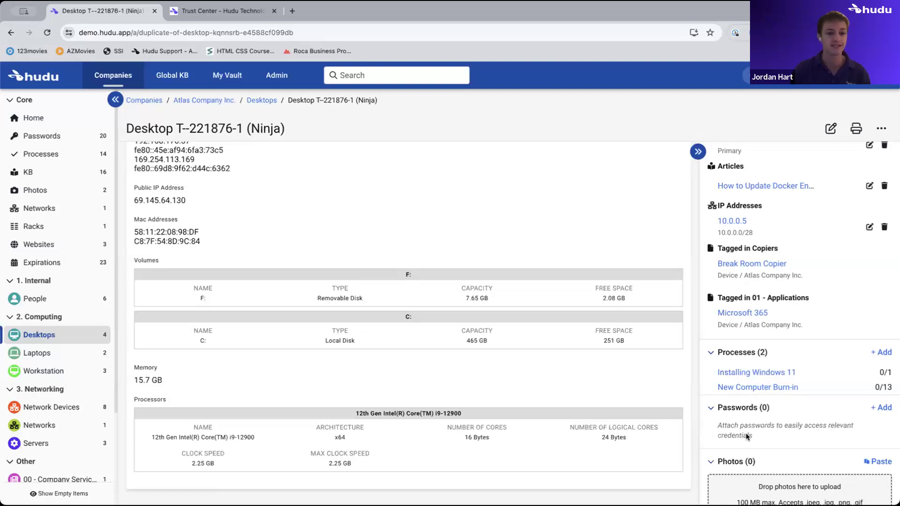
scroll(747, 436, down, 3)
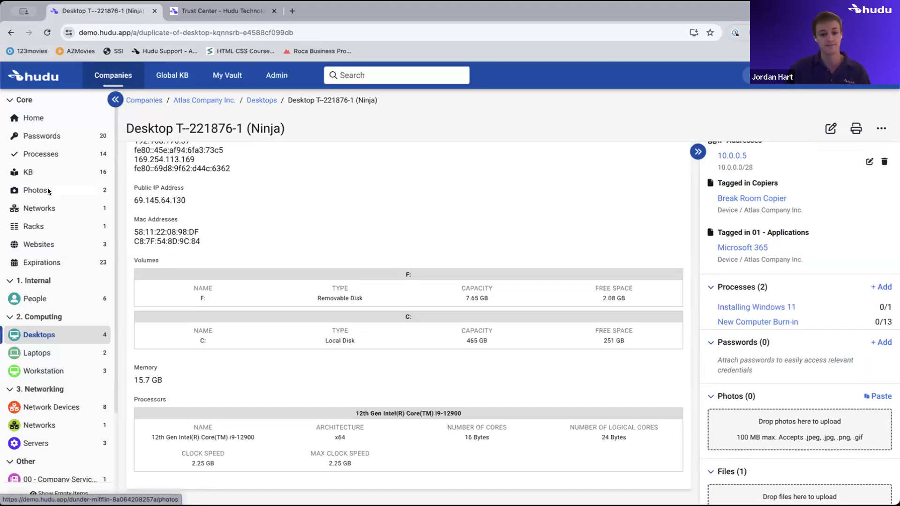
scroll(786, 394, down, 8)
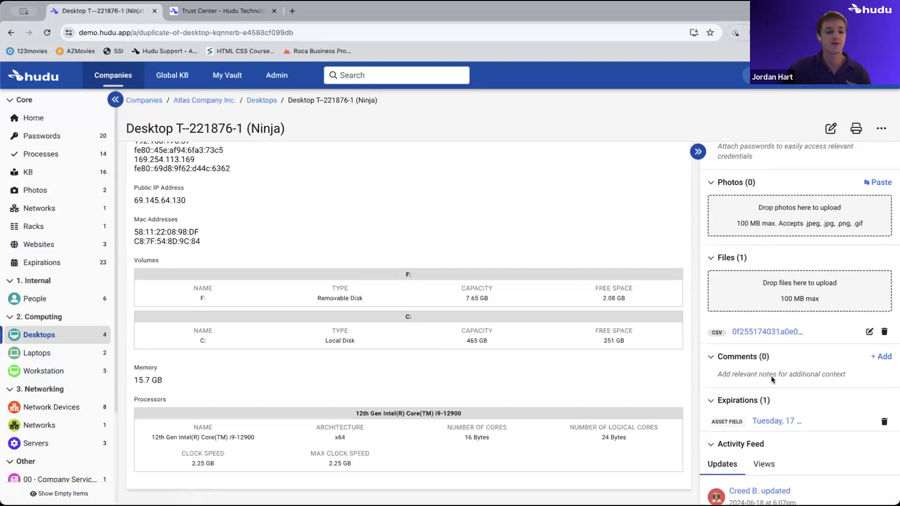
scroll(772, 376, down, 4)
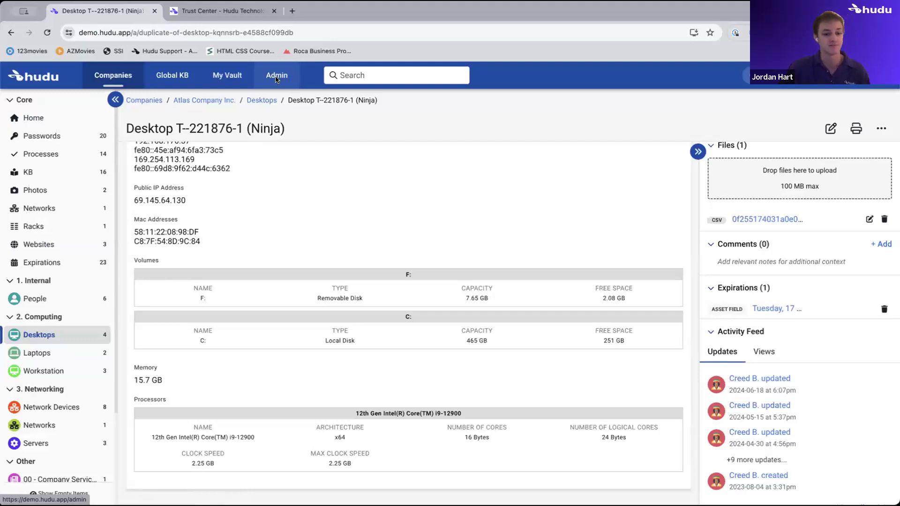
Step: Go to Admin > Asset Layouts and start a new asset layout
click(277, 79)
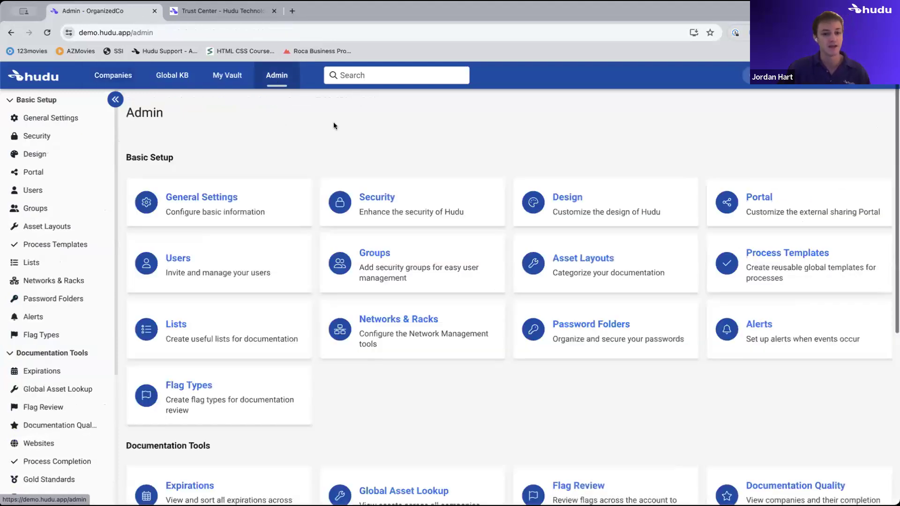
click(602, 285)
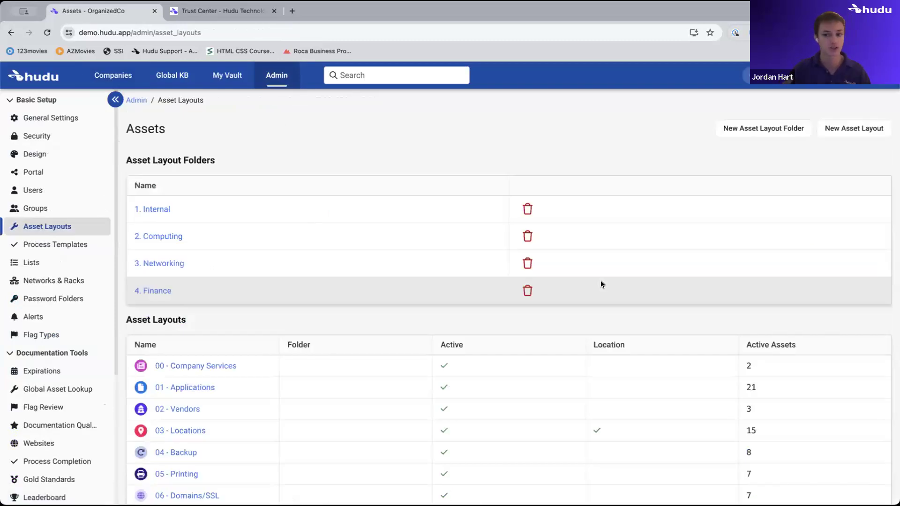
click(837, 133)
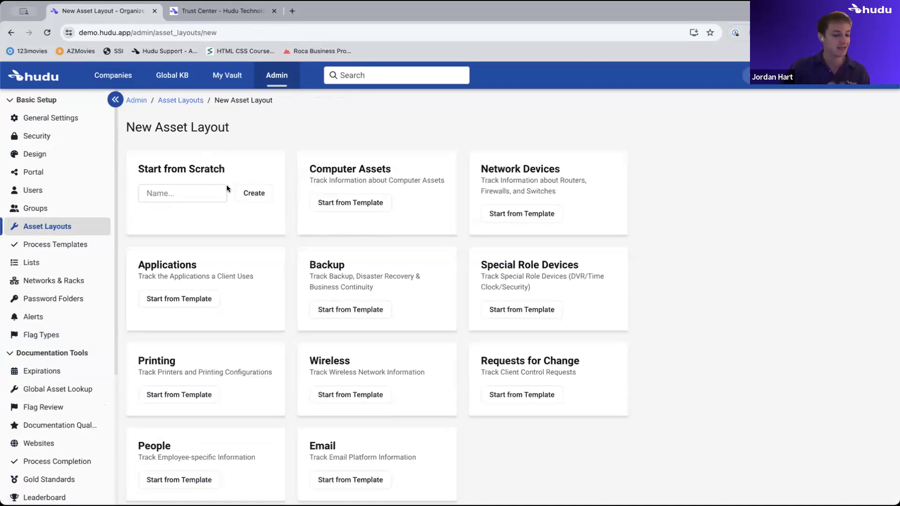
Step: Return to the Asset Layouts list and open the 00 - Company Services layout
click(199, 102)
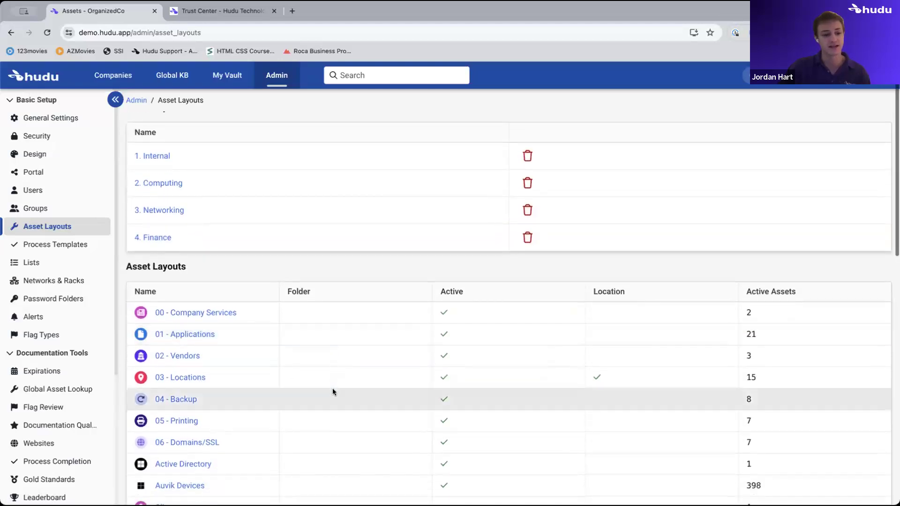
click(222, 314)
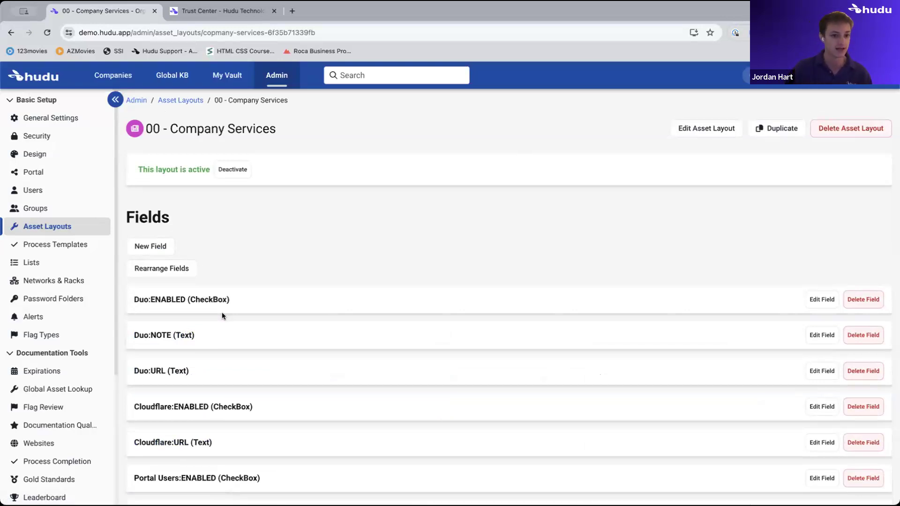
Step: Open Admin > Security and view the Defaults: 1 week idle timeout, password length 32
click(276, 77)
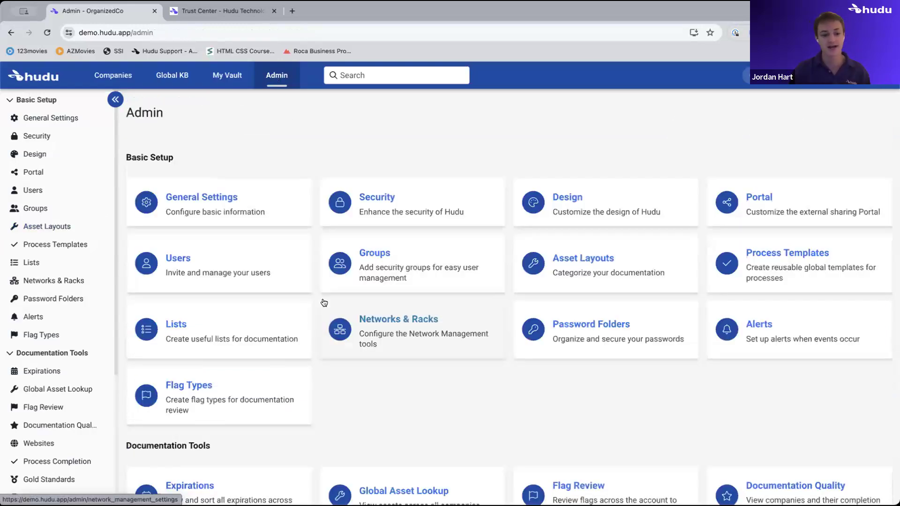
click(372, 199)
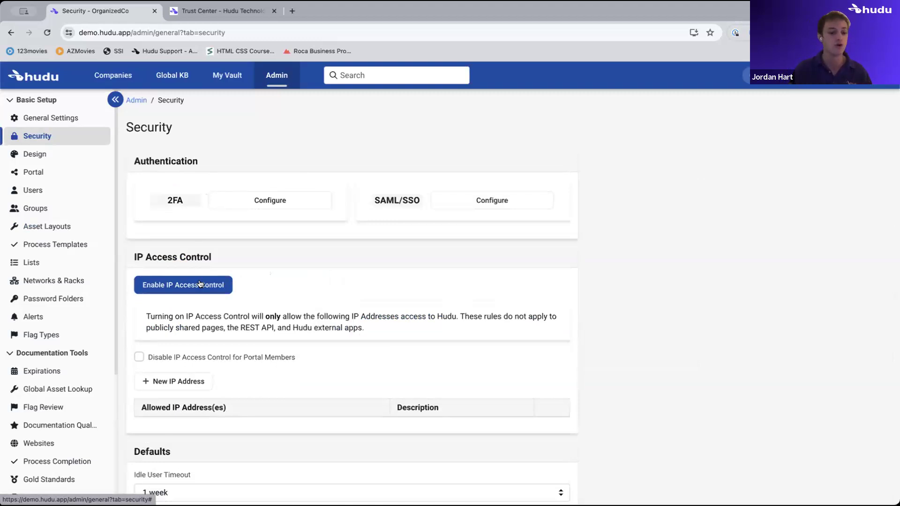
scroll(199, 281, down, 2)
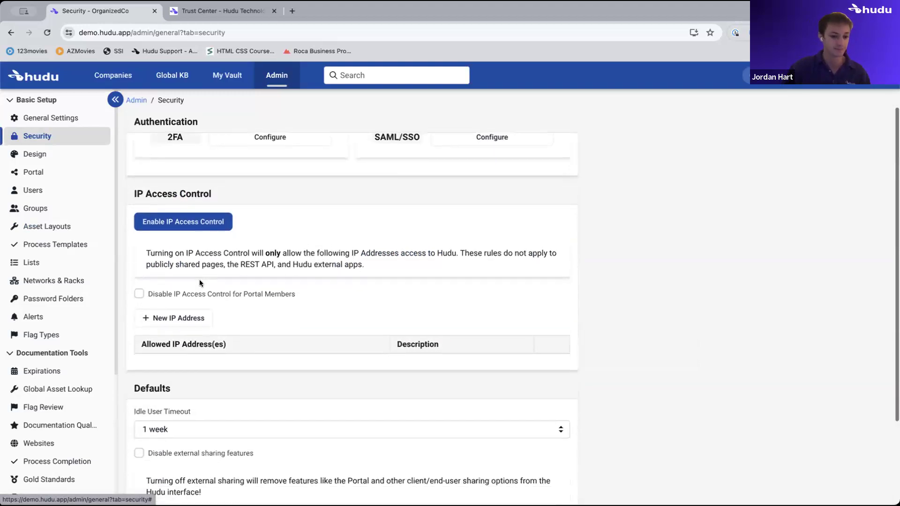
scroll(195, 319, down, 2)
scroll(196, 339, down, 1)
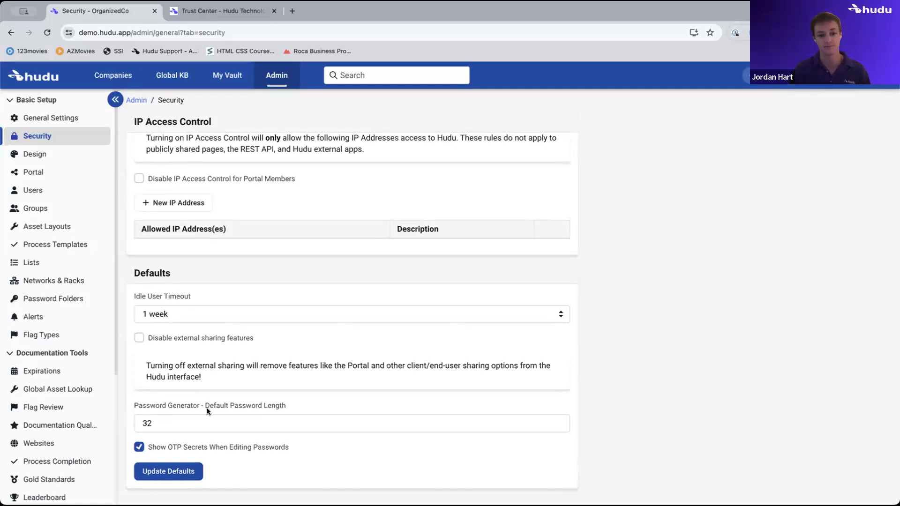
Step: Browse the Integrations catalogue from Account Administration, then go back to the Admin overview
click(277, 80)
scroll(341, 438, down, 4)
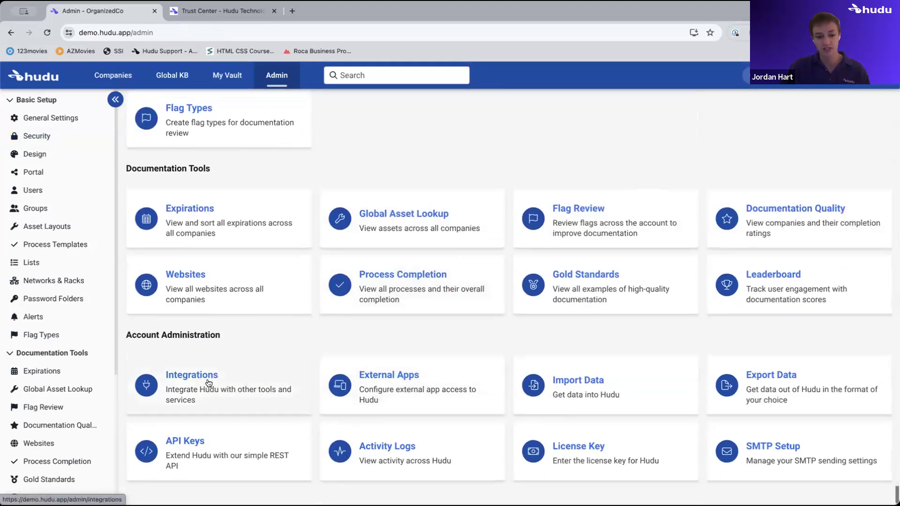
click(242, 395)
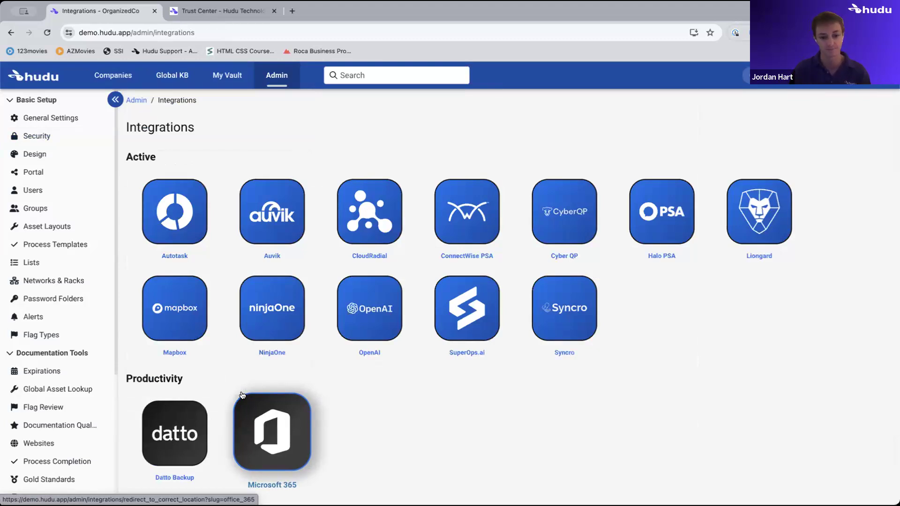
scroll(368, 208, down, 2)
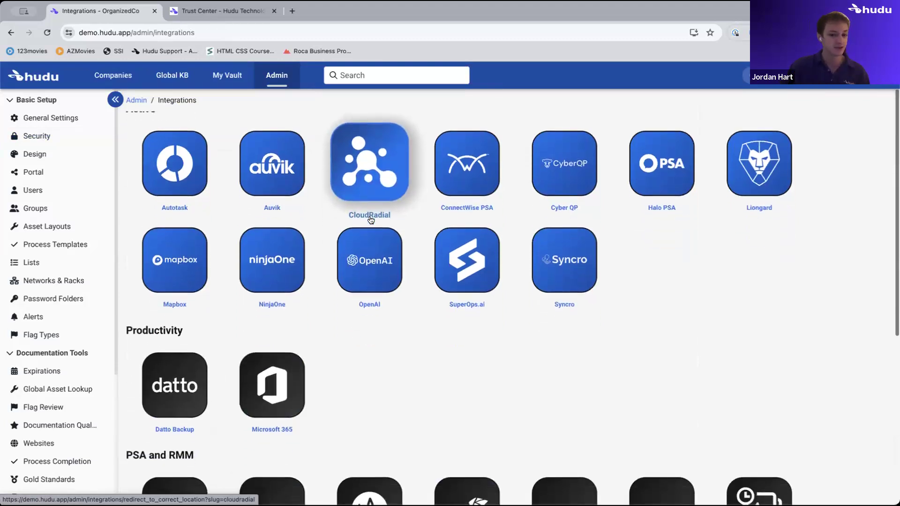
scroll(371, 220, down, 1)
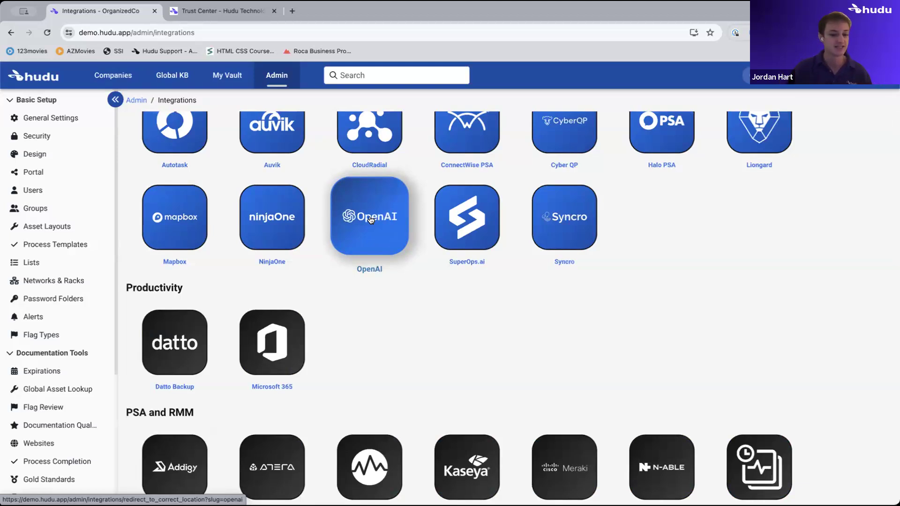
scroll(371, 219, down, 1)
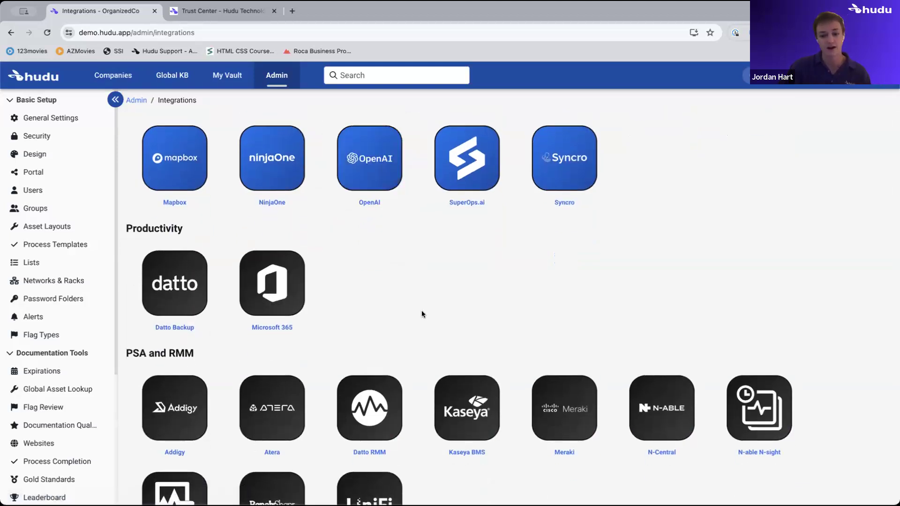
scroll(422, 312, down, 3)
scroll(423, 314, down, 1)
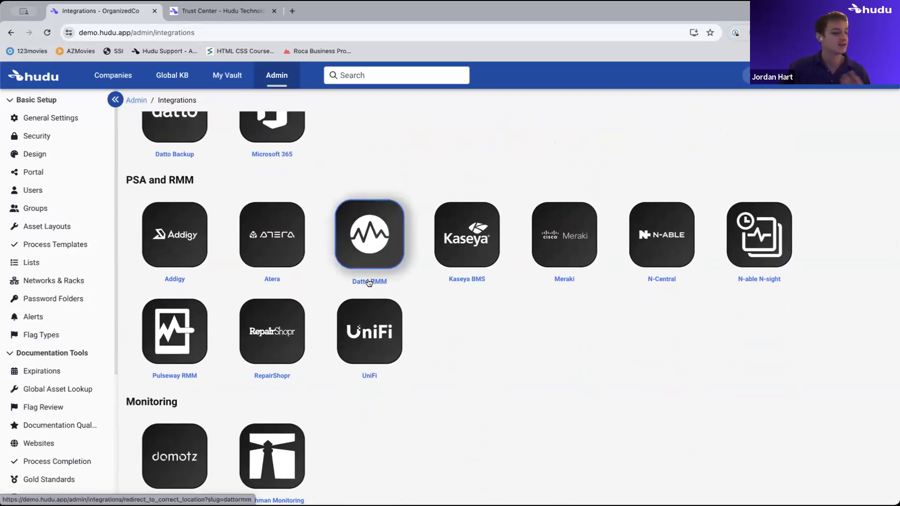
click(369, 283)
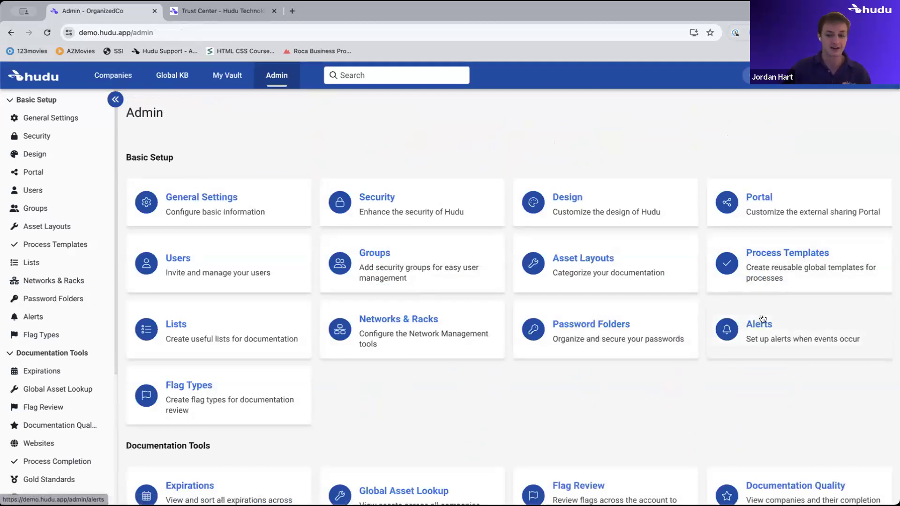
Step: Open Admin > Alerts and start a new alert
click(761, 319)
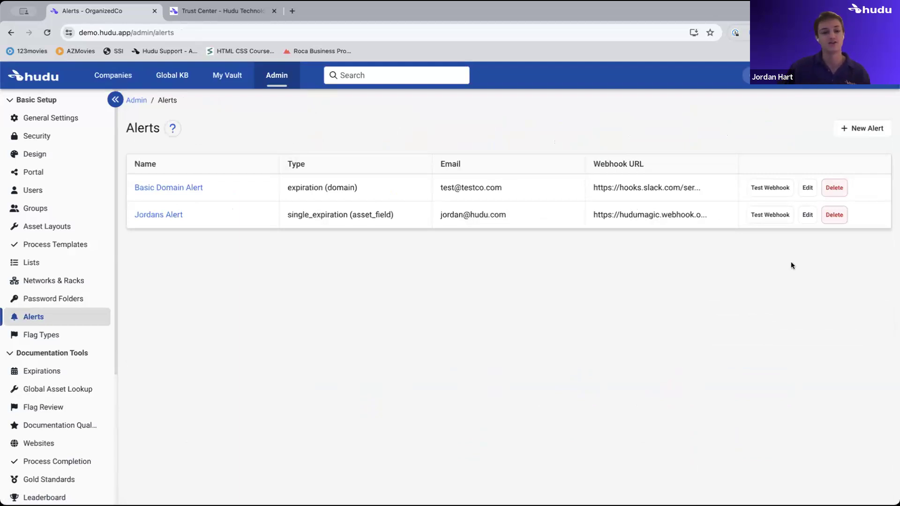
click(871, 135)
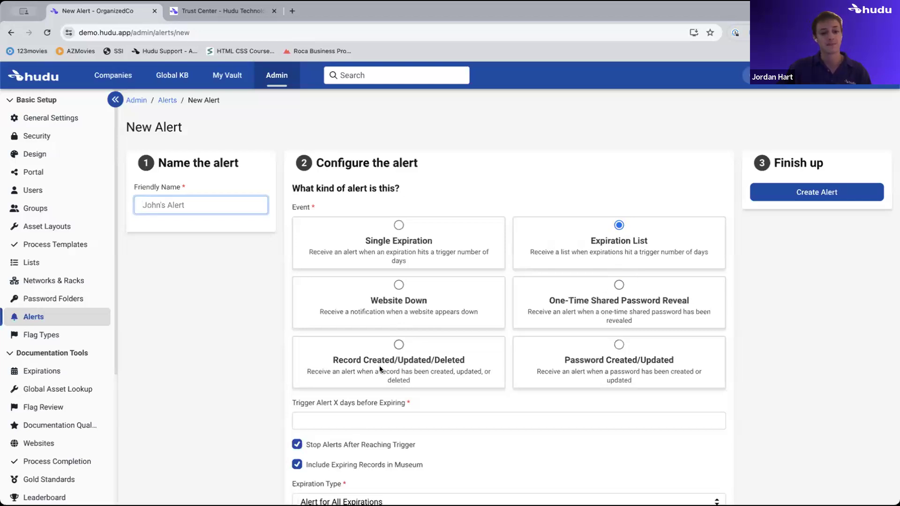
Step: Choose the Record Created/Updated/Deleted event and scroll down to the delivery settings
click(394, 351)
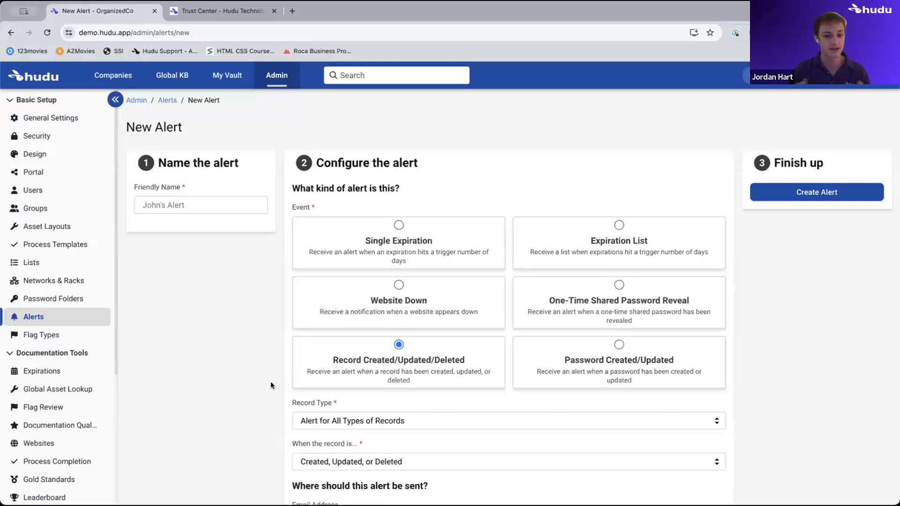
scroll(270, 385, down, 3)
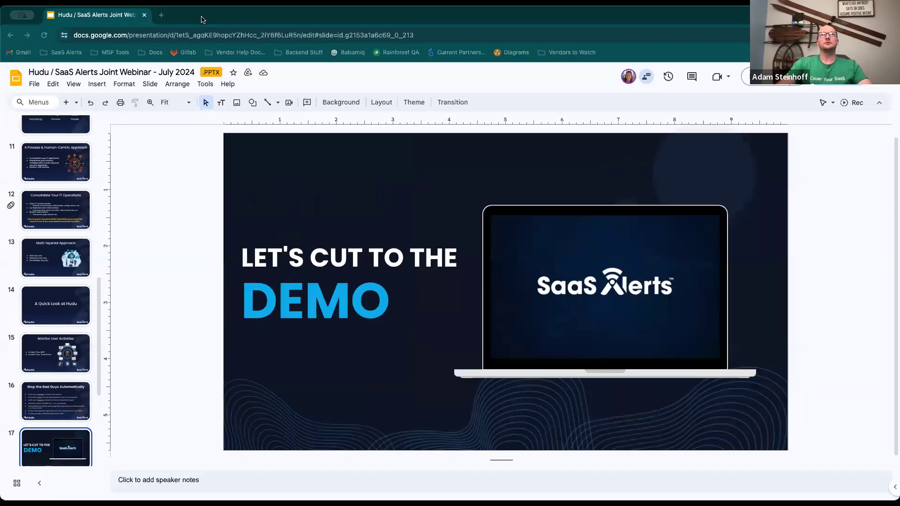
Step: Switch from the webinar slide deck over to the SaaS Alerts browser window
key(alt+Tab)
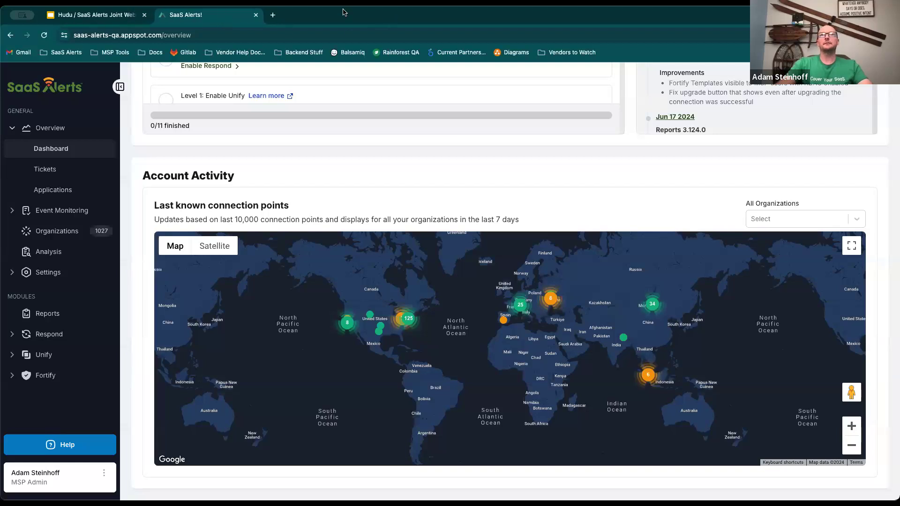
Step: Reopen the closed SaaS Alerts tab and return to the Overview dashboard's Account Activity map
key(ctrl+shift+t)
click(229, 14)
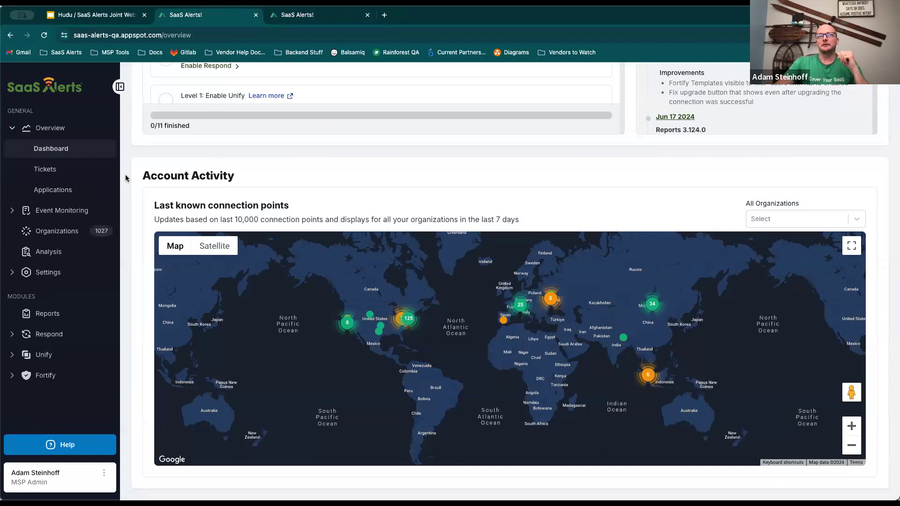
scroll(125, 178, up, 5)
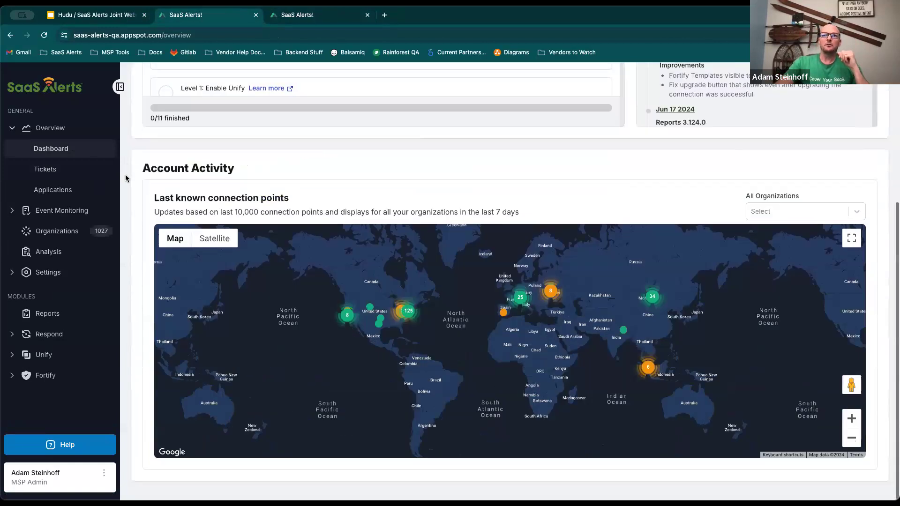
scroll(125, 177, up, 1)
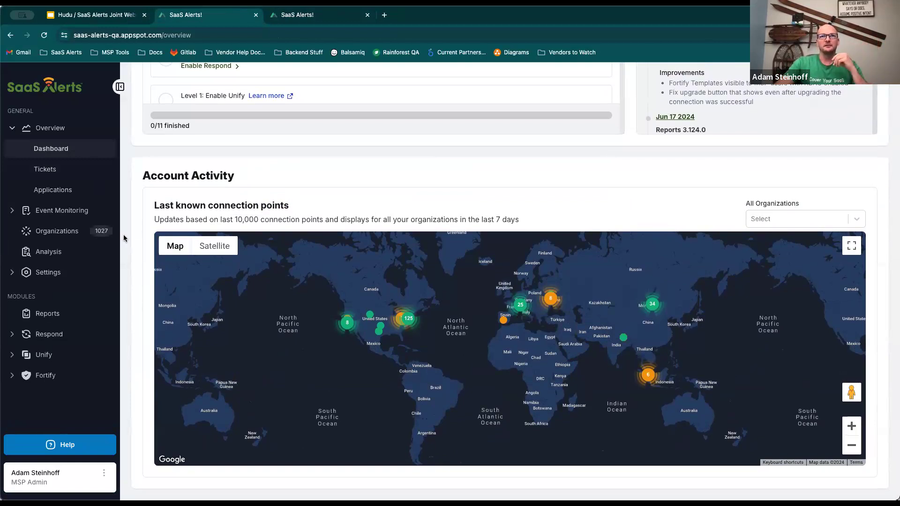
Step: Open the broken-connection test organization from Organizations and view its Whitelisting tab
click(52, 232)
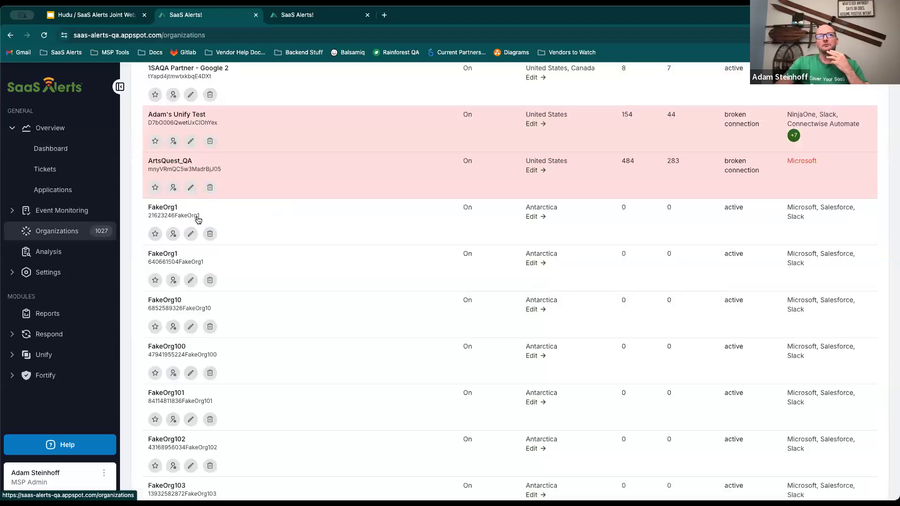
scroll(213, 215, up, 4)
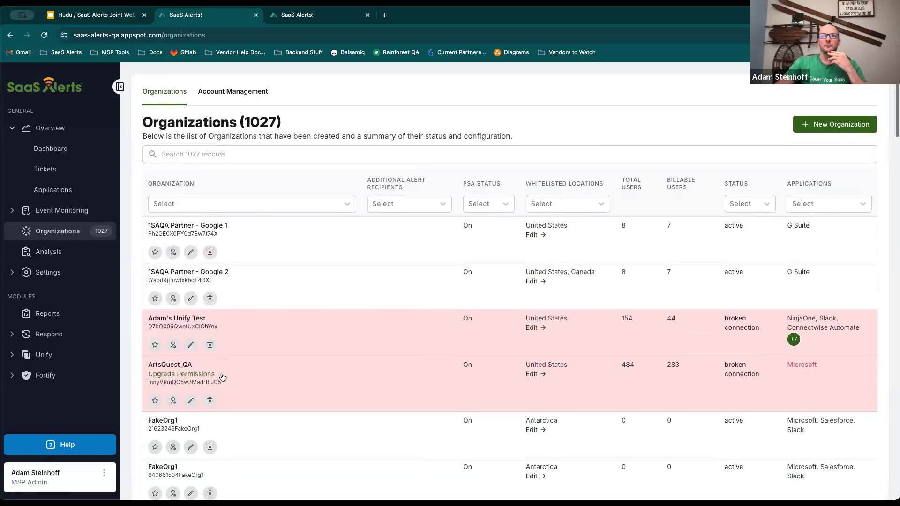
click(190, 345)
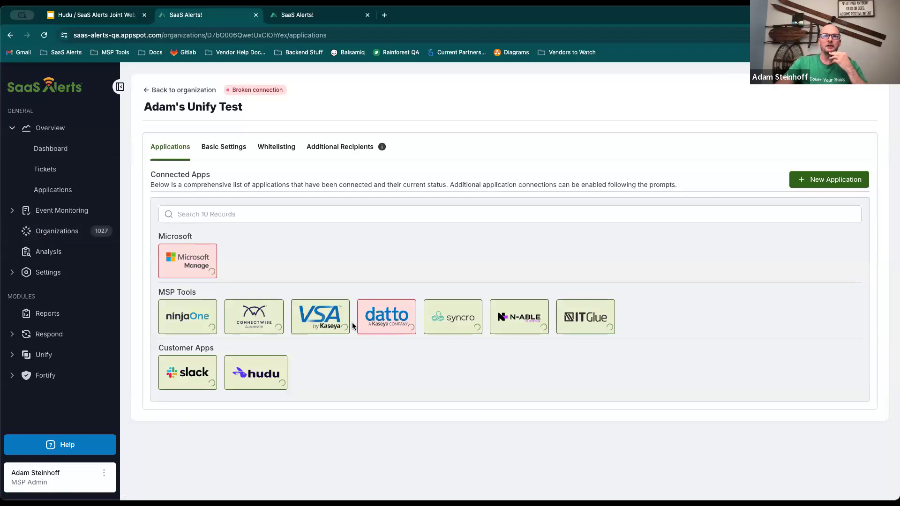
click(806, 180)
click(334, 278)
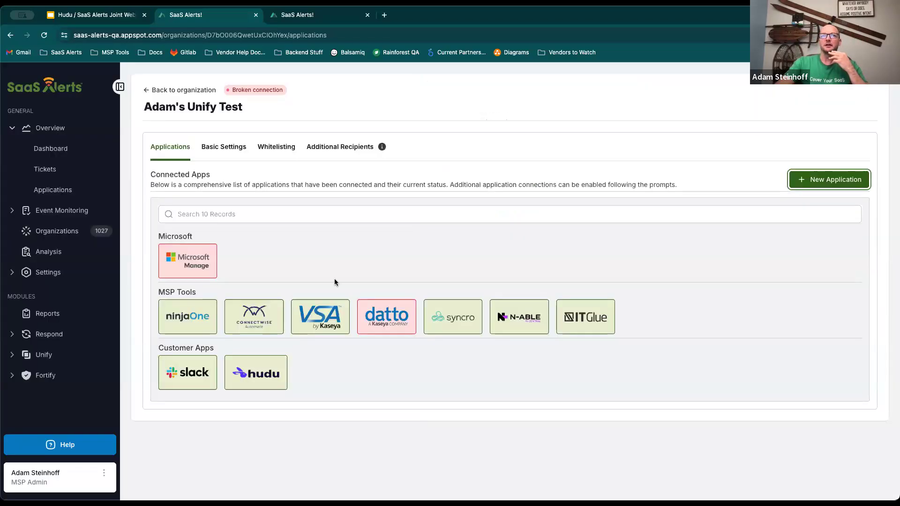
click(277, 148)
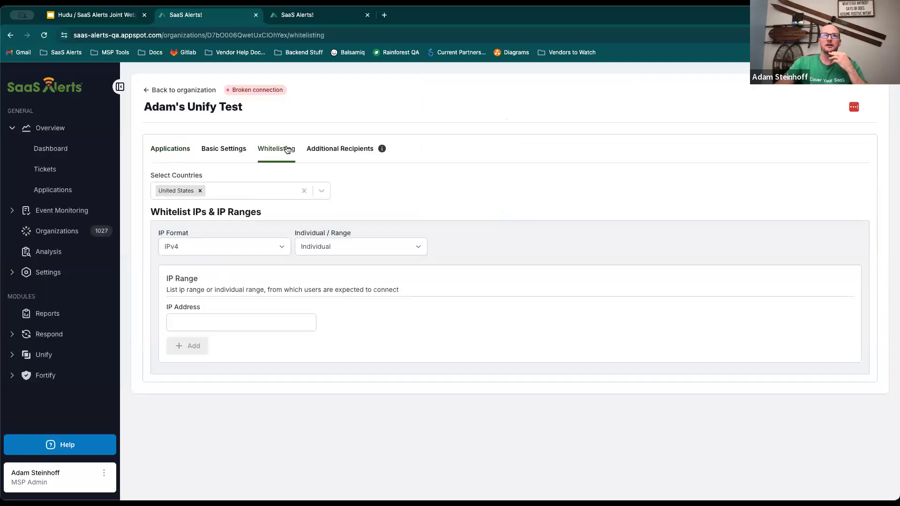
Step: Switch to the Analysis report tab and scroll through the Hudu event rows
click(322, 16)
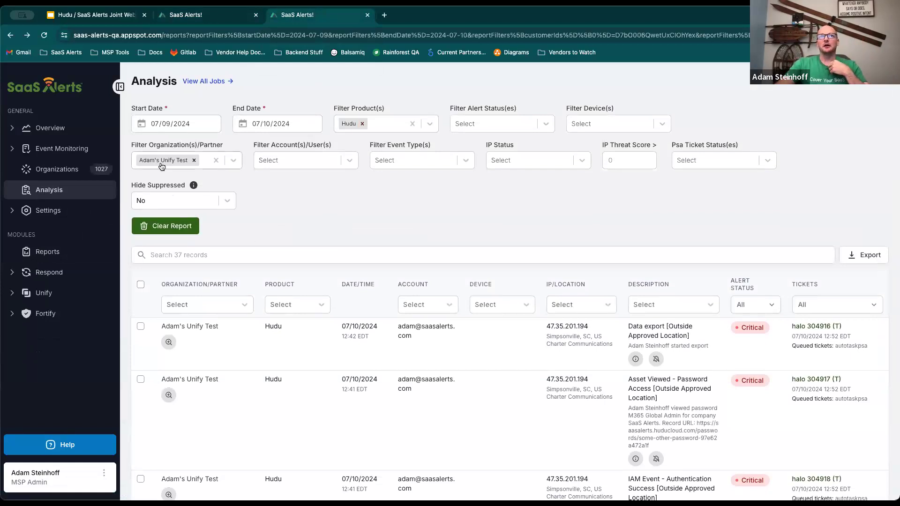
scroll(414, 388, down, 3)
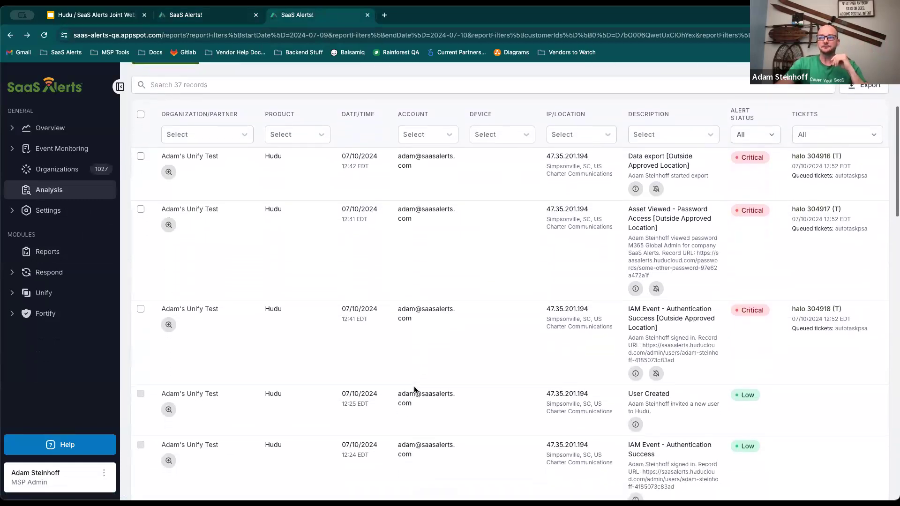
scroll(414, 390, down, 7)
scroll(414, 390, down, 12)
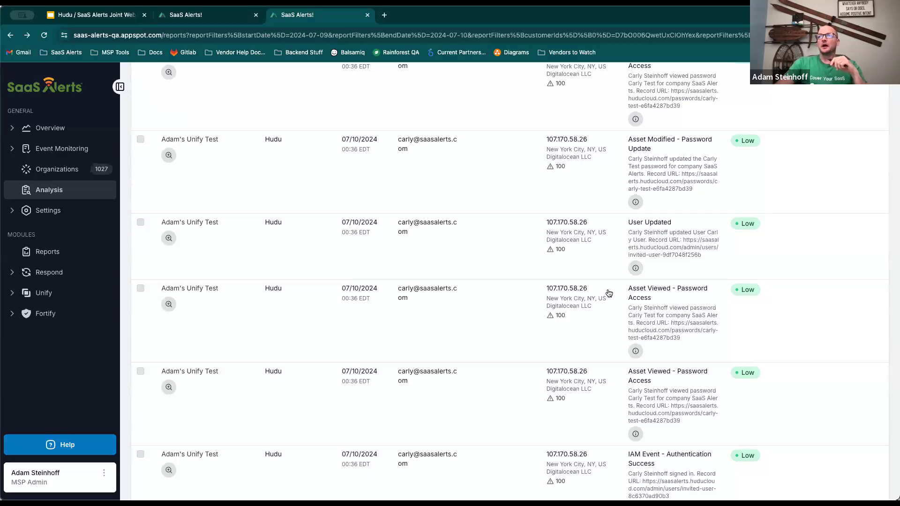
scroll(608, 293, down, 3)
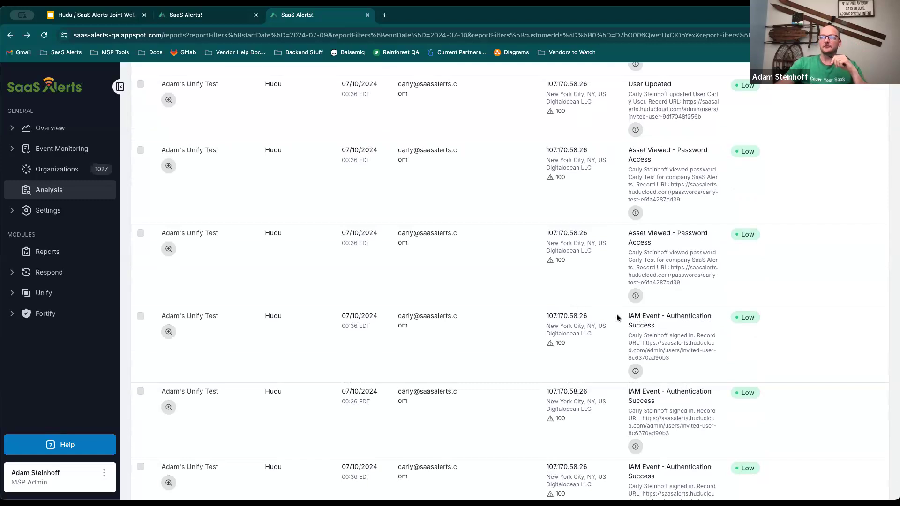
Step: Highlight a sign-in event's title, organization, account, source IP, description and Low severity
drag(628, 313, 665, 331)
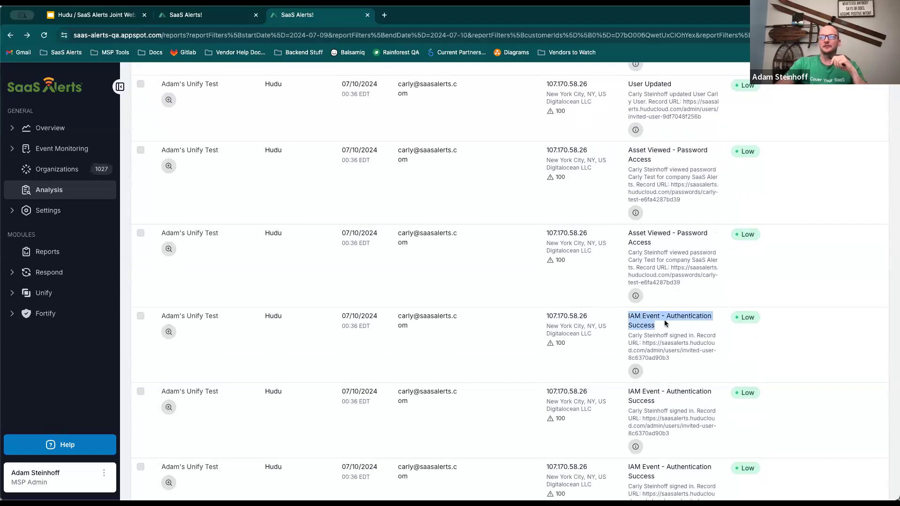
click(664, 323)
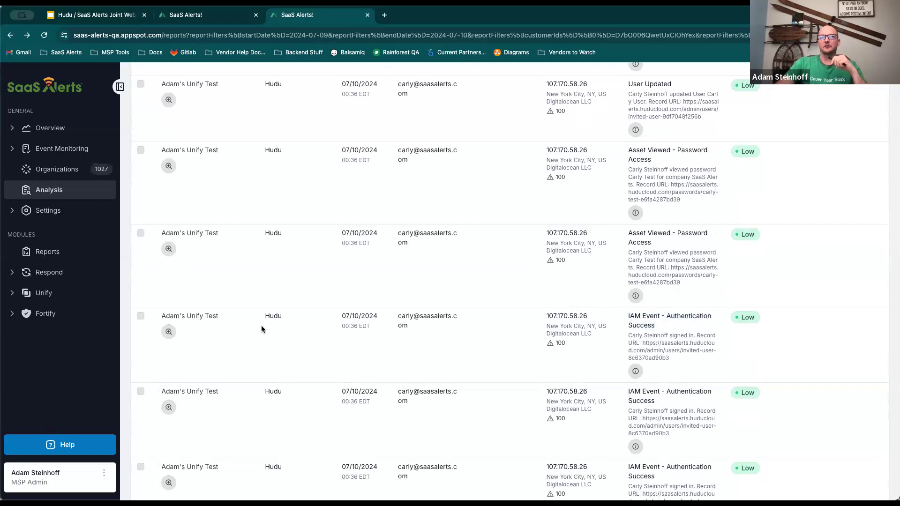
drag(161, 317, 285, 318)
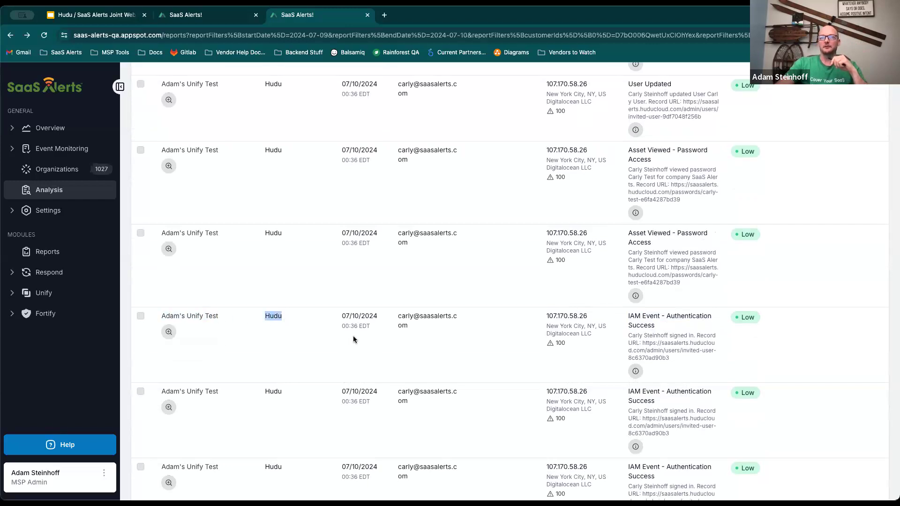
drag(398, 315, 429, 325)
click(429, 325)
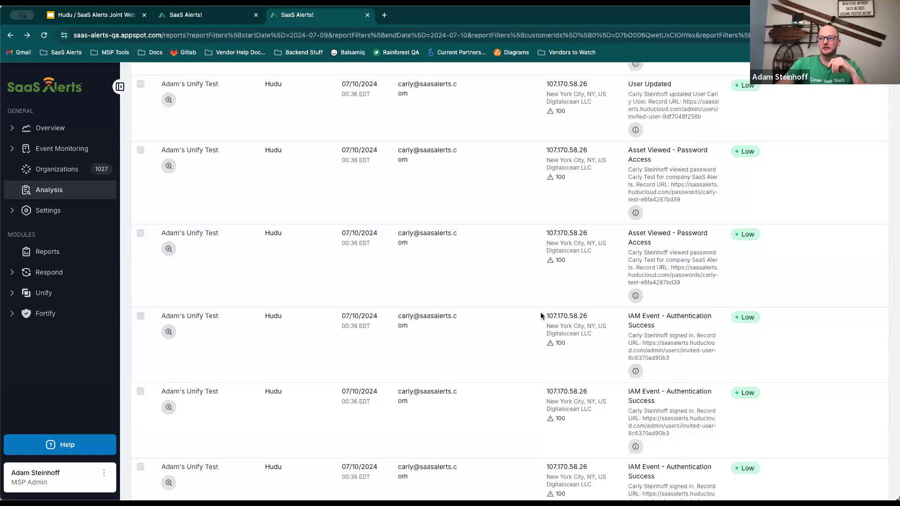
drag(544, 316, 589, 346)
click(589, 356)
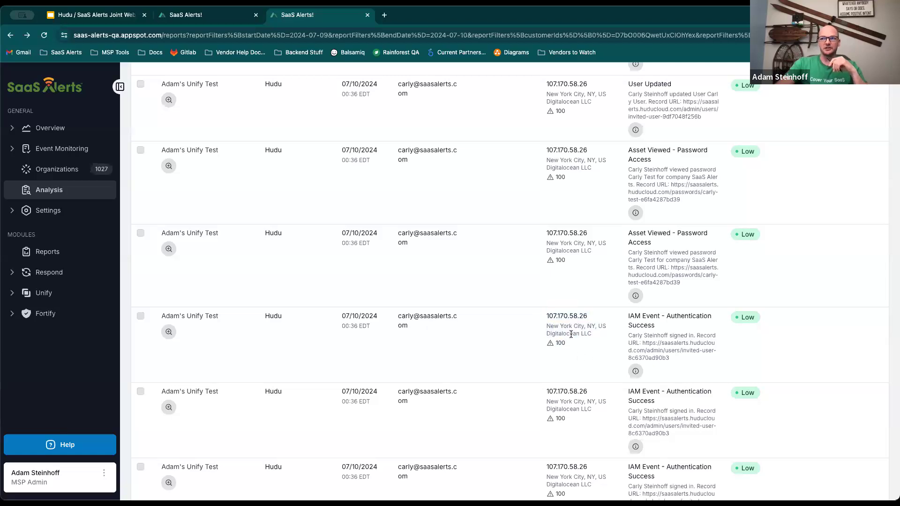
mouse_move(559, 345)
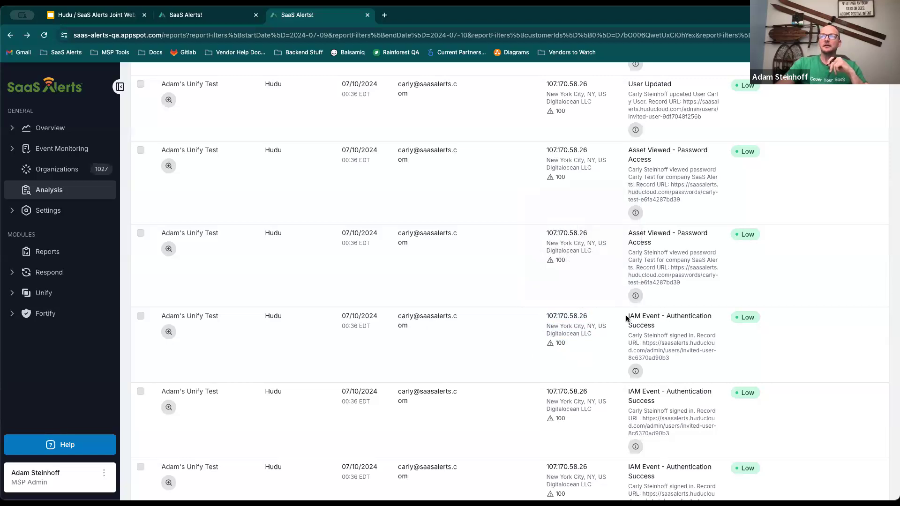
drag(628, 314, 691, 364)
click(691, 363)
drag(742, 318, 759, 317)
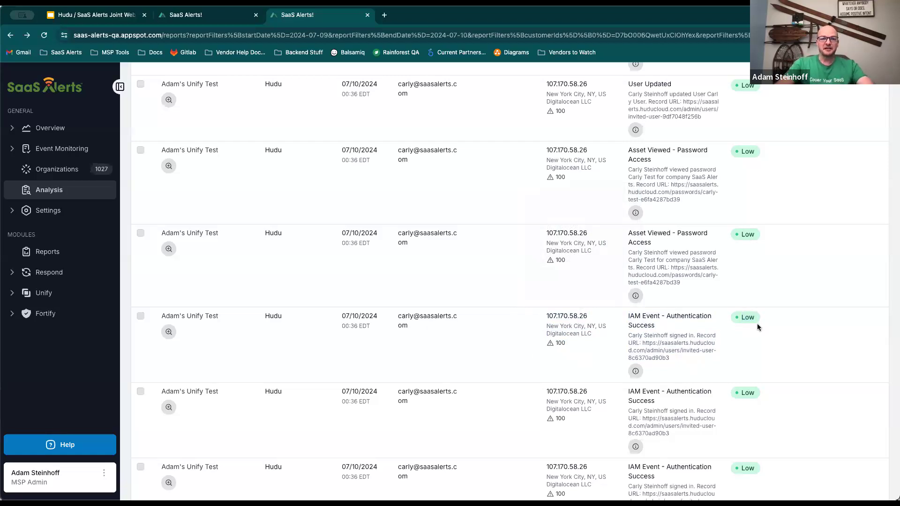
scroll(715, 320, up, 2)
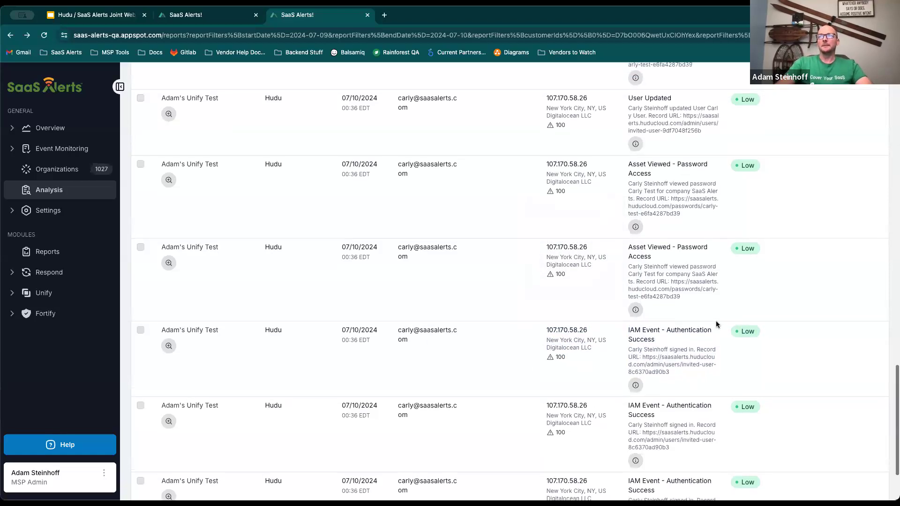
scroll(716, 322, up, 1)
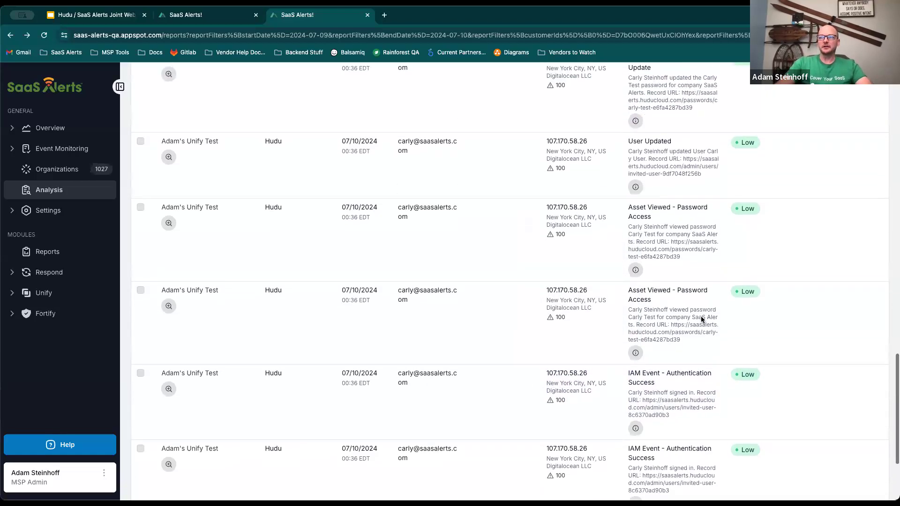
drag(628, 291, 688, 305)
click(685, 300)
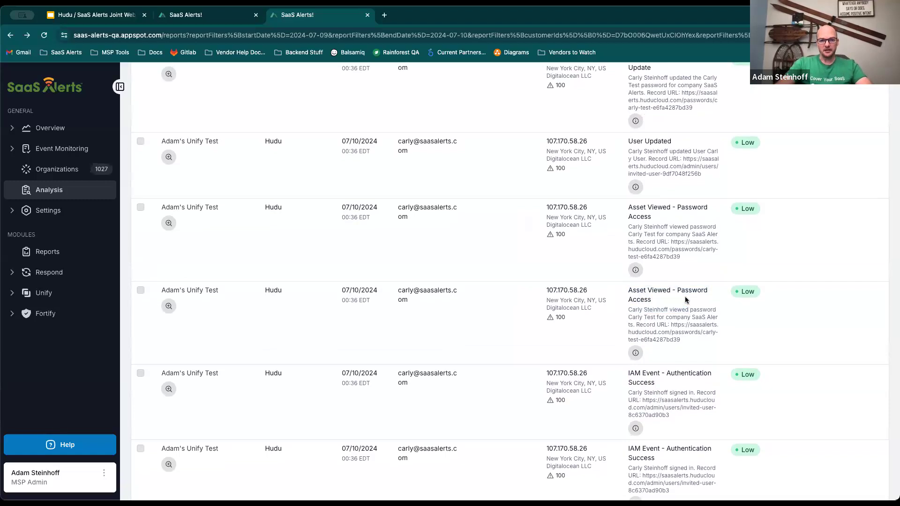
scroll(686, 300, up, 1)
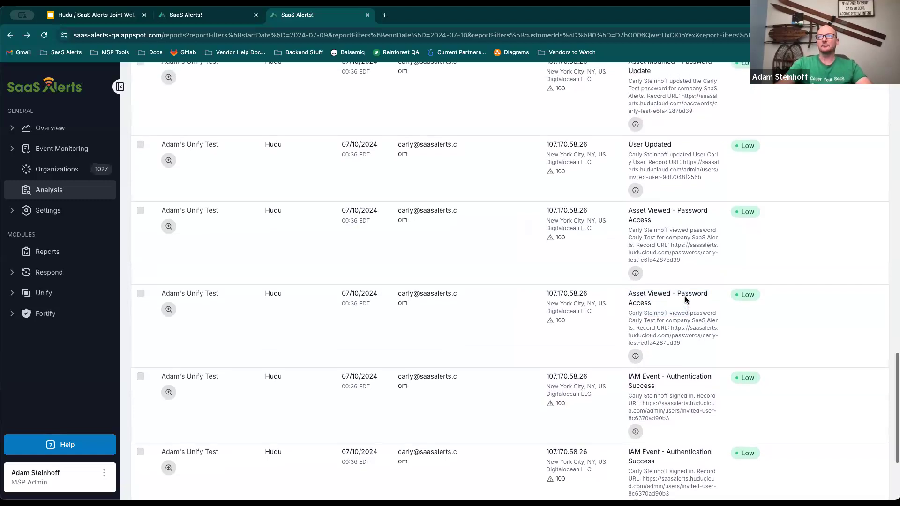
scroll(685, 296, up, 3)
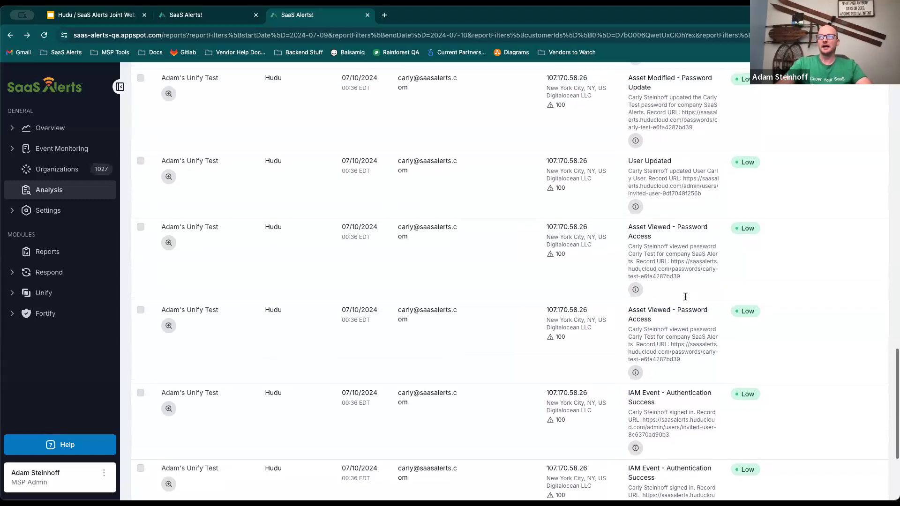
scroll(685, 300, up, 4)
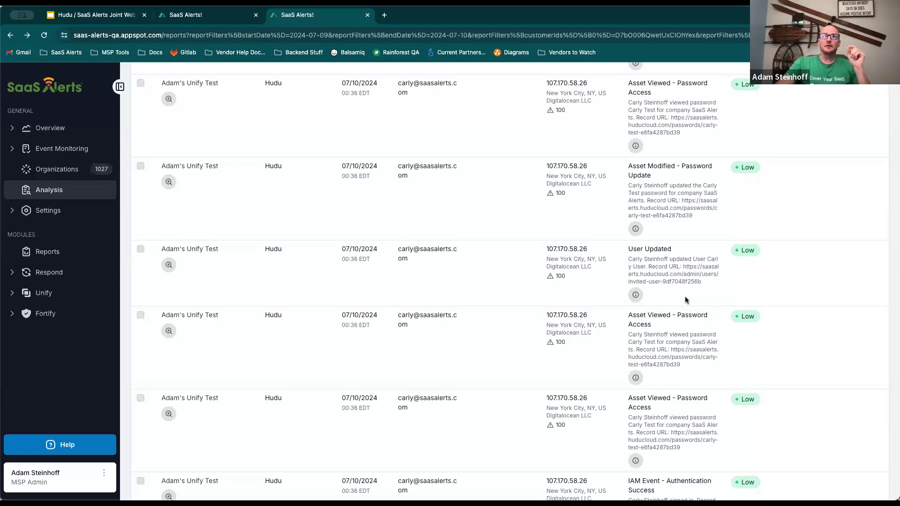
scroll(685, 300, up, 1)
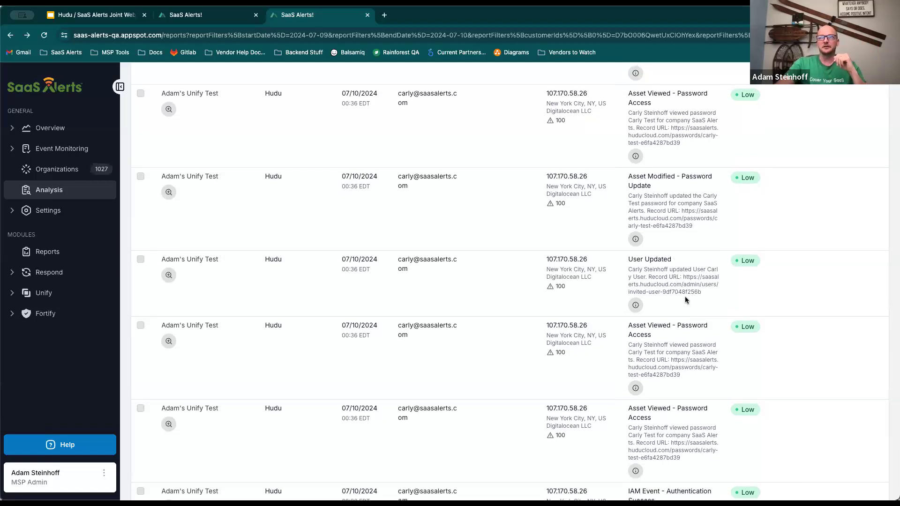
scroll(685, 296, up, 1)
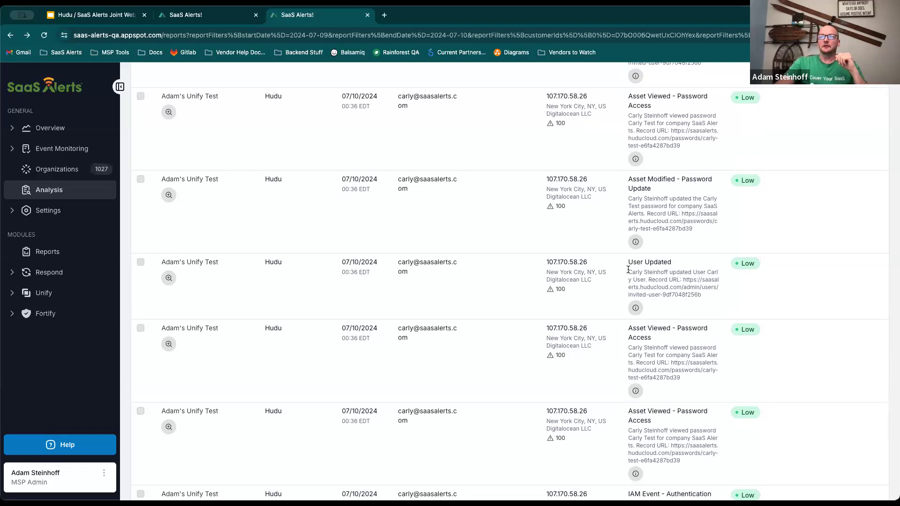
drag(629, 269, 708, 295)
click(671, 263)
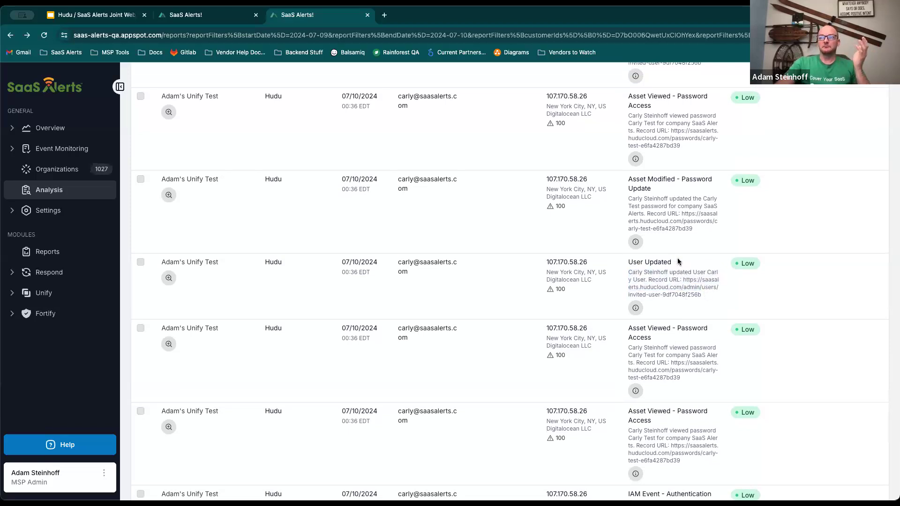
drag(677, 261, 626, 265)
click(627, 262)
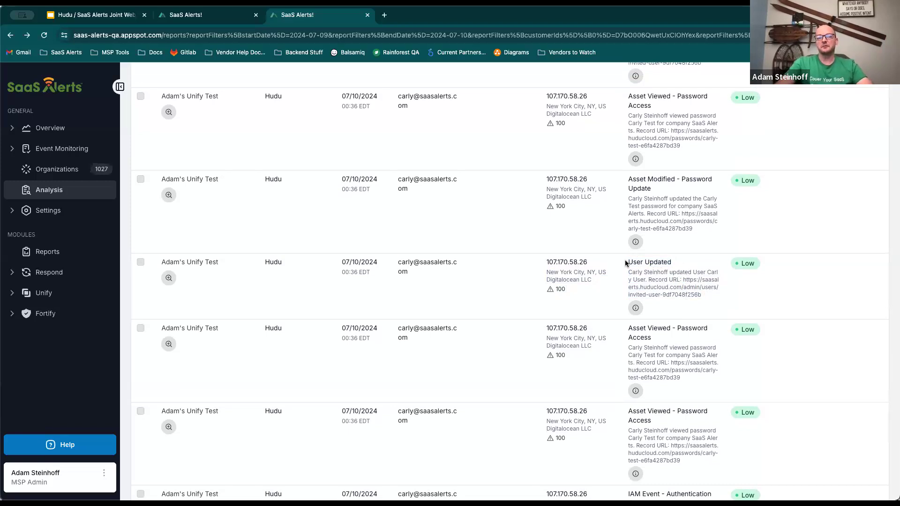
scroll(625, 263, up, 2)
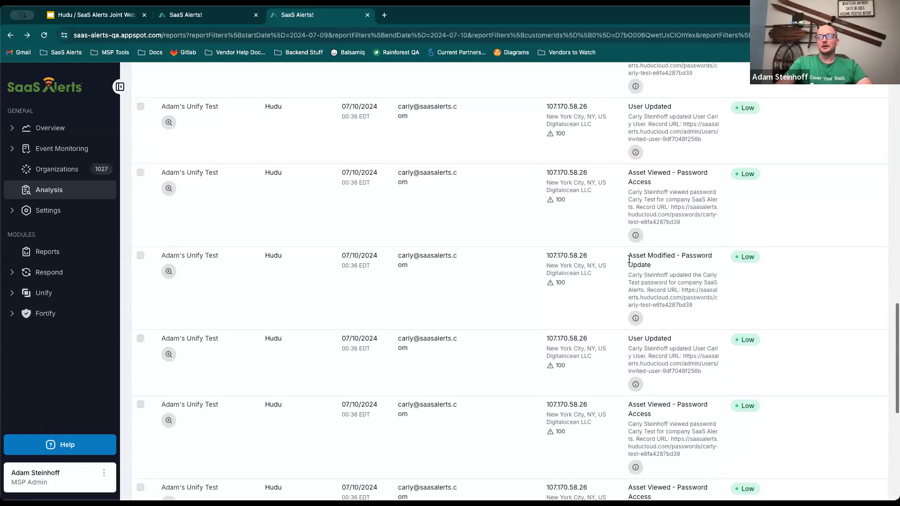
drag(627, 259, 673, 271)
click(672, 271)
scroll(672, 271, up, 5)
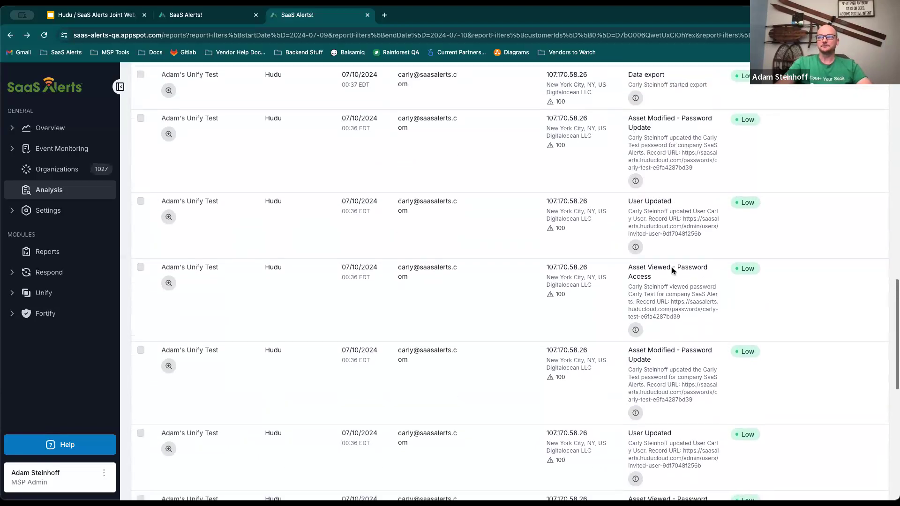
scroll(672, 271, up, 1)
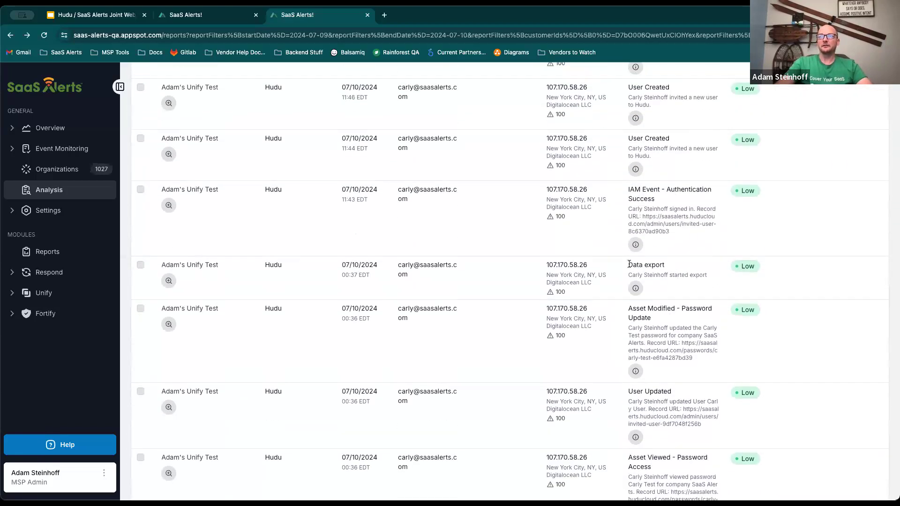
drag(628, 263, 722, 276)
click(713, 285)
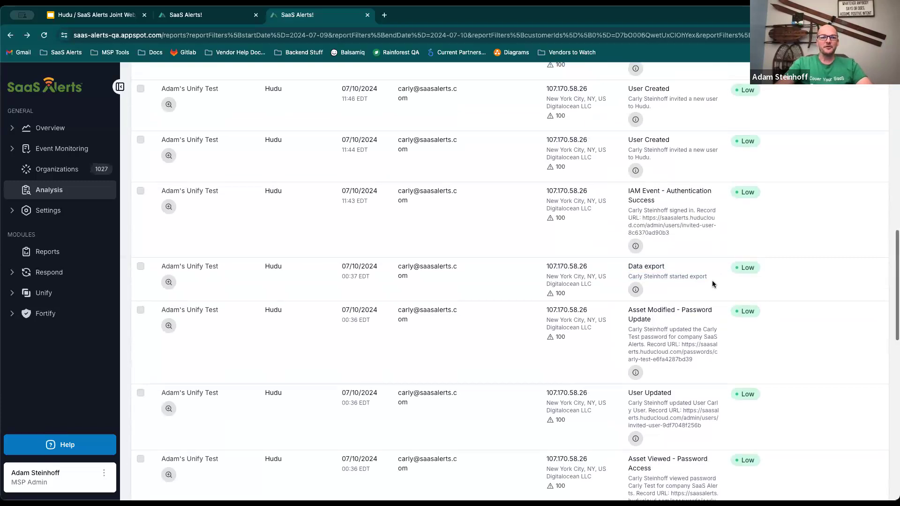
scroll(712, 285, up, 1)
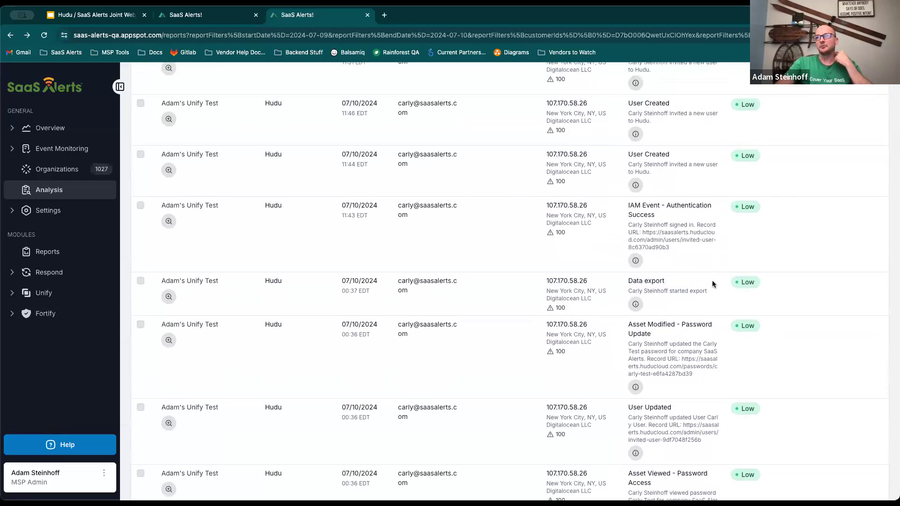
scroll(713, 284, up, 1)
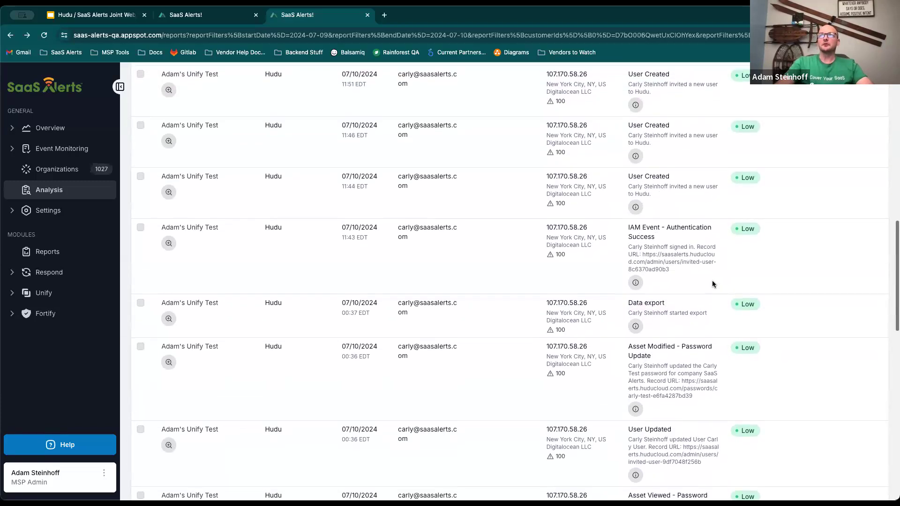
scroll(713, 285, up, 10)
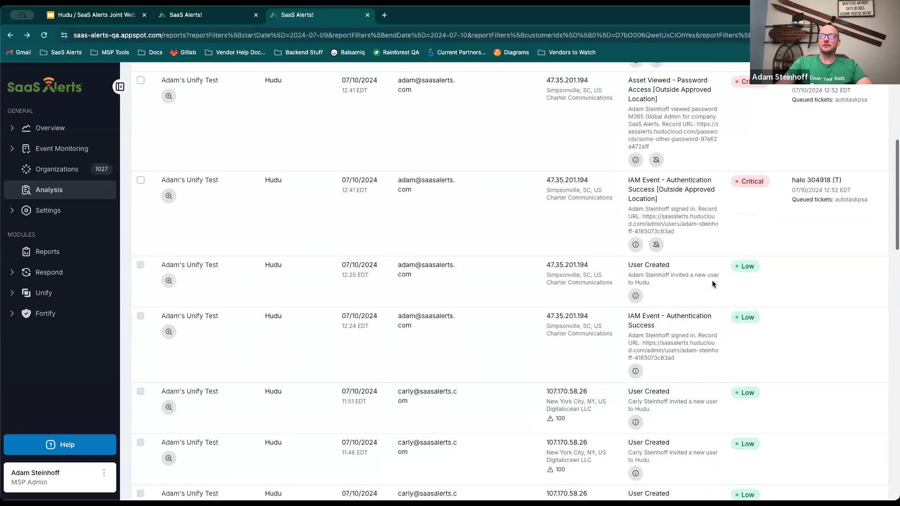
scroll(713, 282, up, 3)
scroll(712, 285, down, 1)
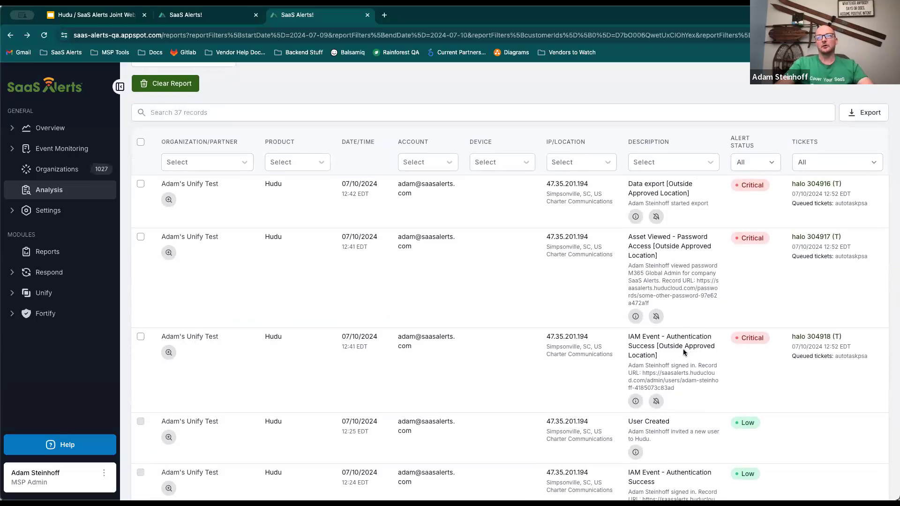
scroll(557, 347, down, 2)
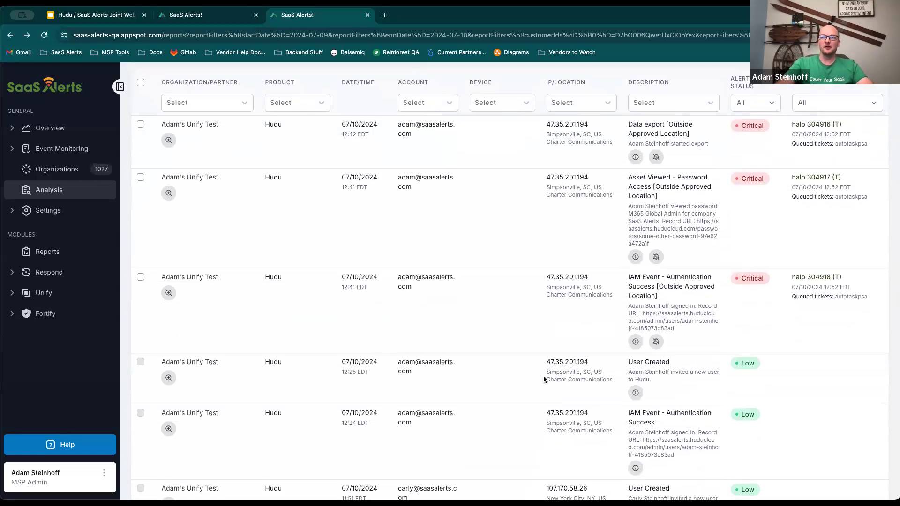
drag(602, 372, 594, 372)
click(604, 379)
scroll(603, 380, up, 1)
scroll(603, 380, up, 1)
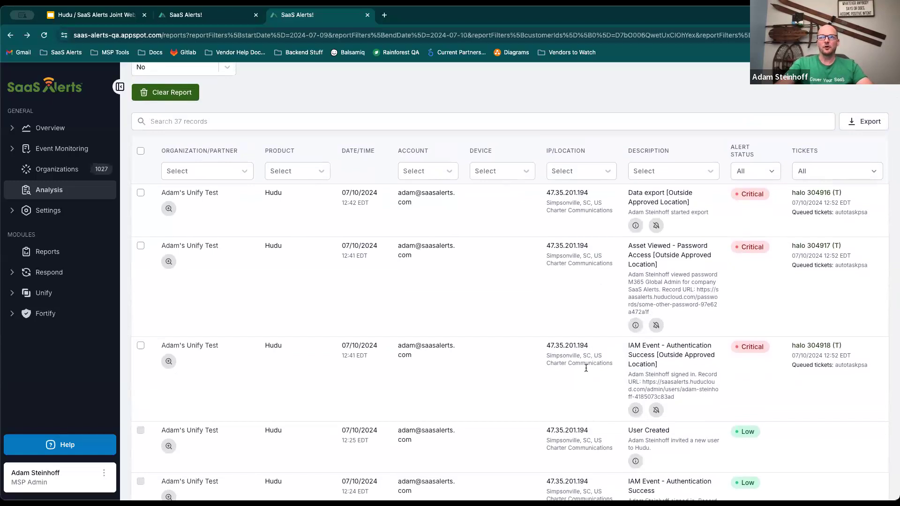
scroll(651, 393, up, 1)
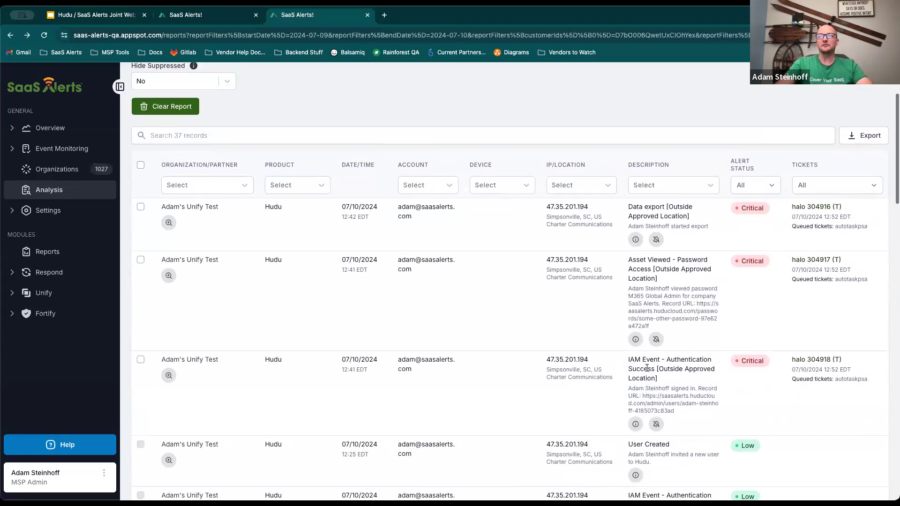
scroll(664, 376, down, 3)
drag(628, 396, 715, 445)
click(730, 430)
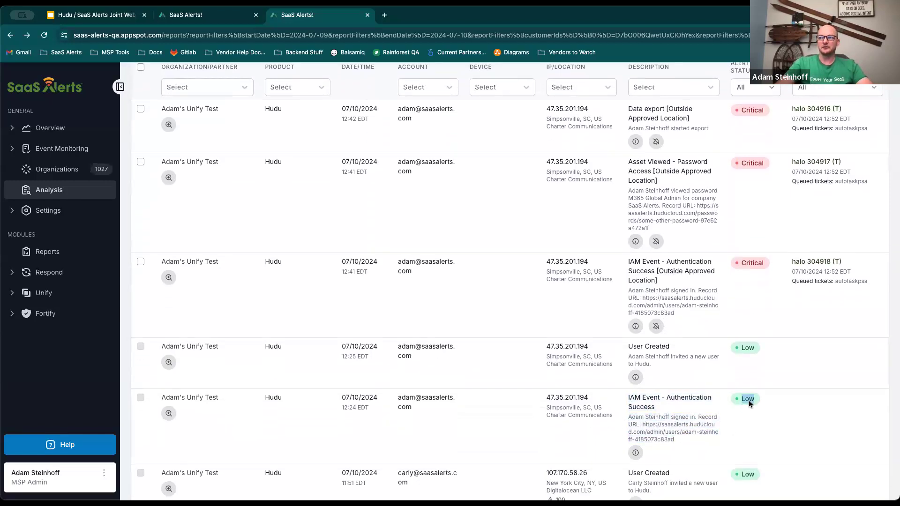
drag(628, 261, 673, 278)
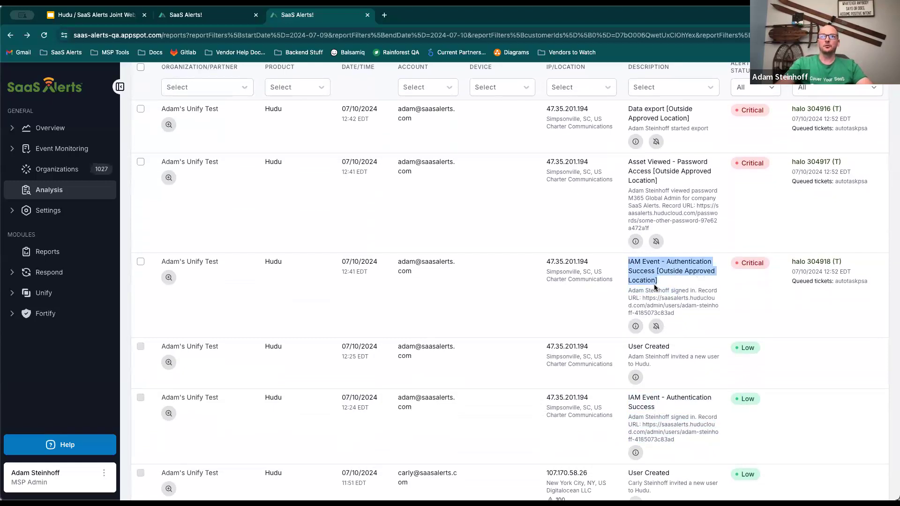
click(741, 265)
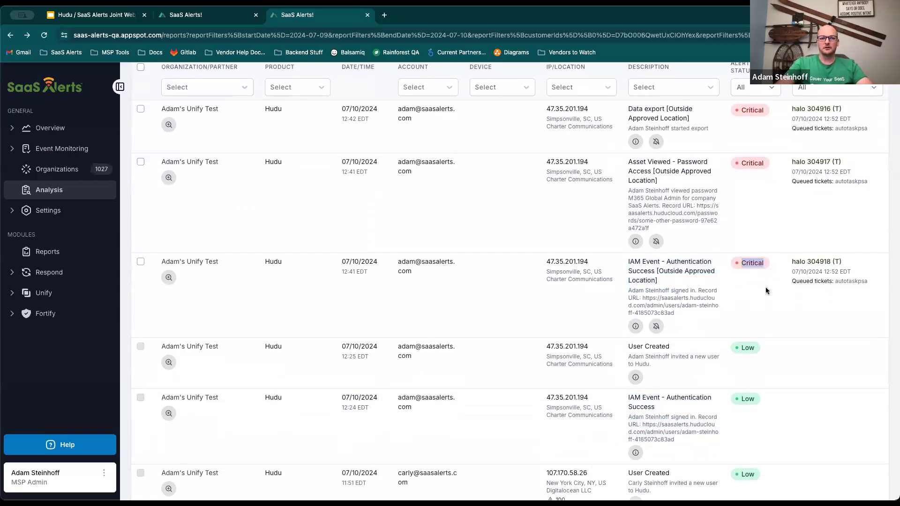
scroll(692, 321, up, 1)
scroll(692, 321, up, 1)
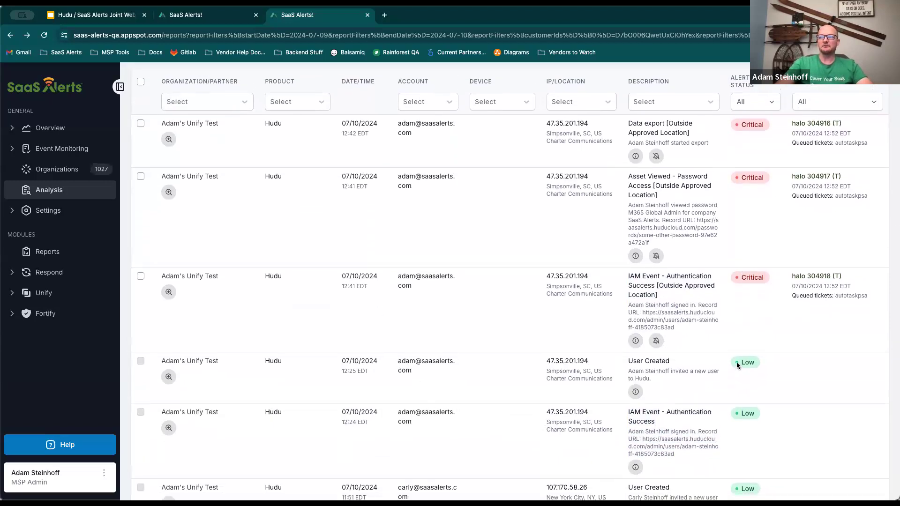
scroll(613, 426, up, 1)
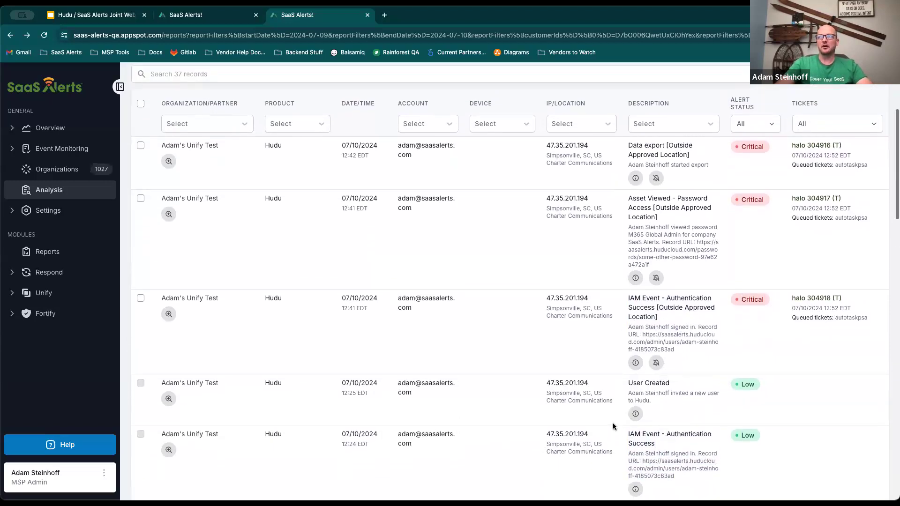
double_click(627, 308)
drag(626, 308, 725, 345)
click(725, 346)
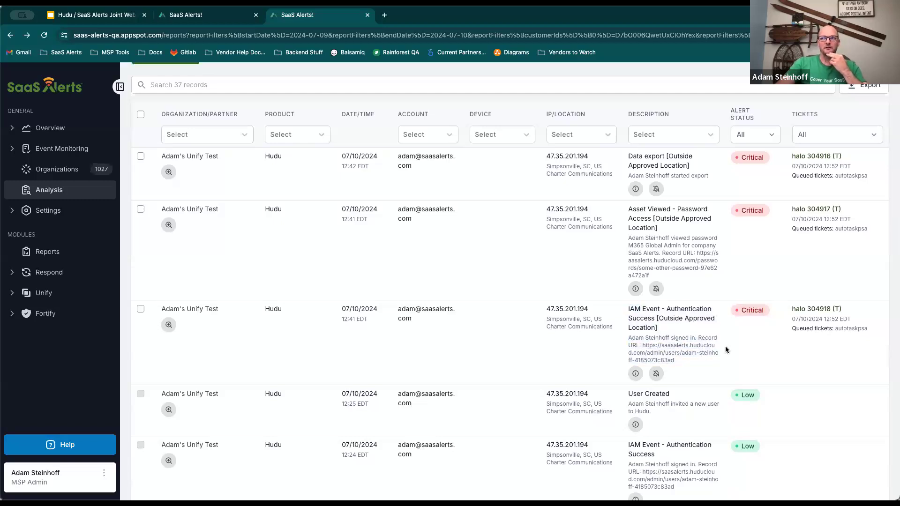
scroll(726, 350, up, 2)
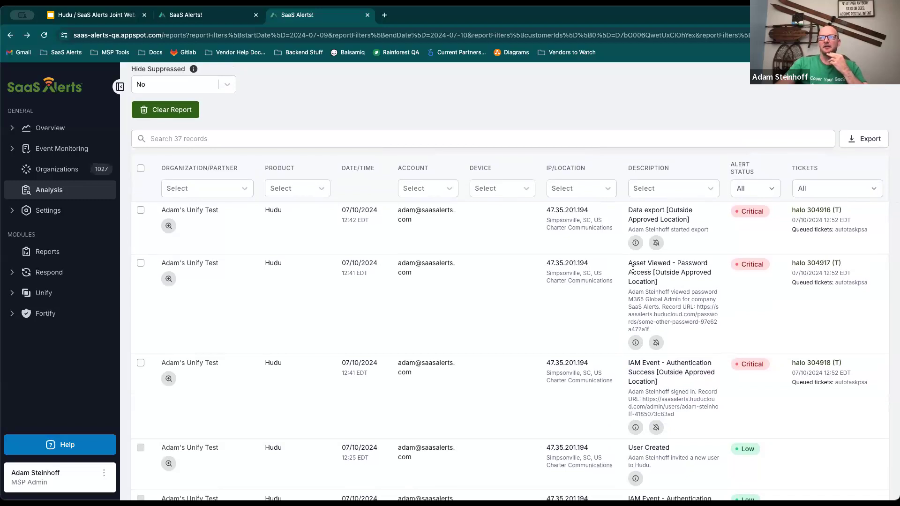
drag(636, 269, 722, 273)
click(719, 292)
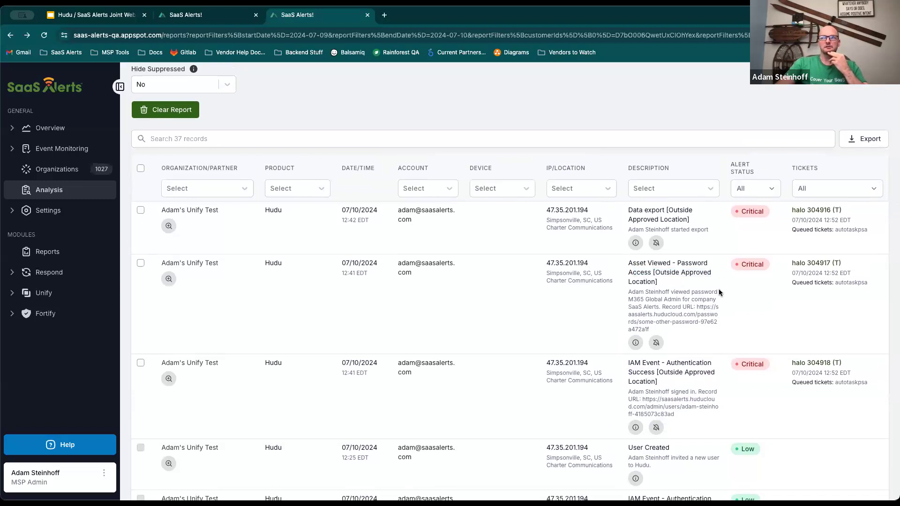
drag(626, 210, 689, 219)
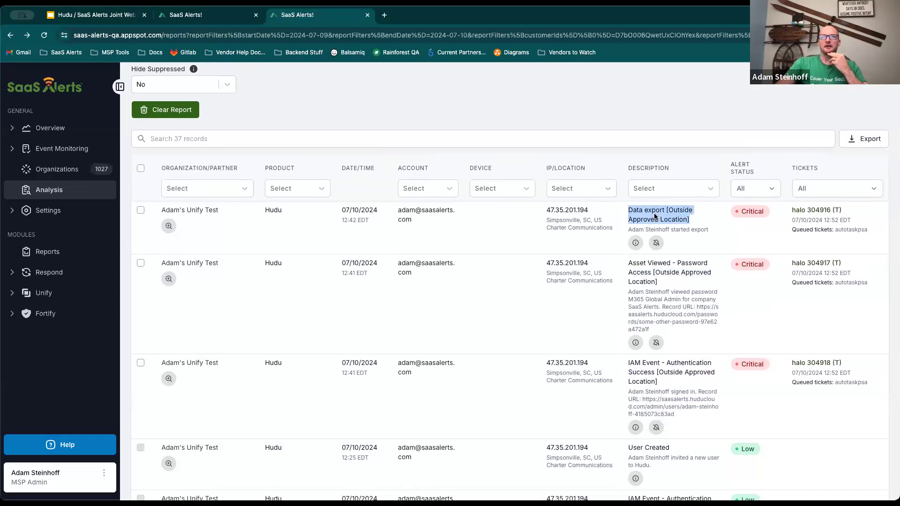
click(711, 323)
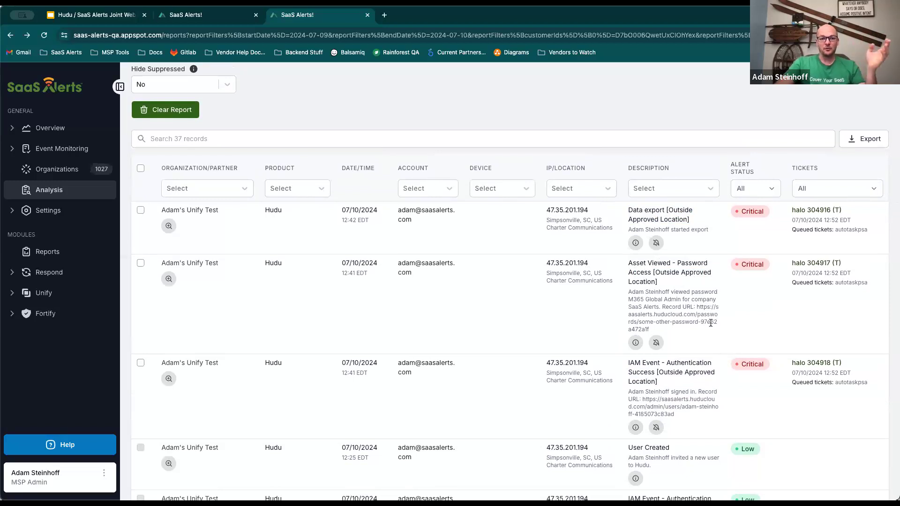
scroll(711, 323, down, 1)
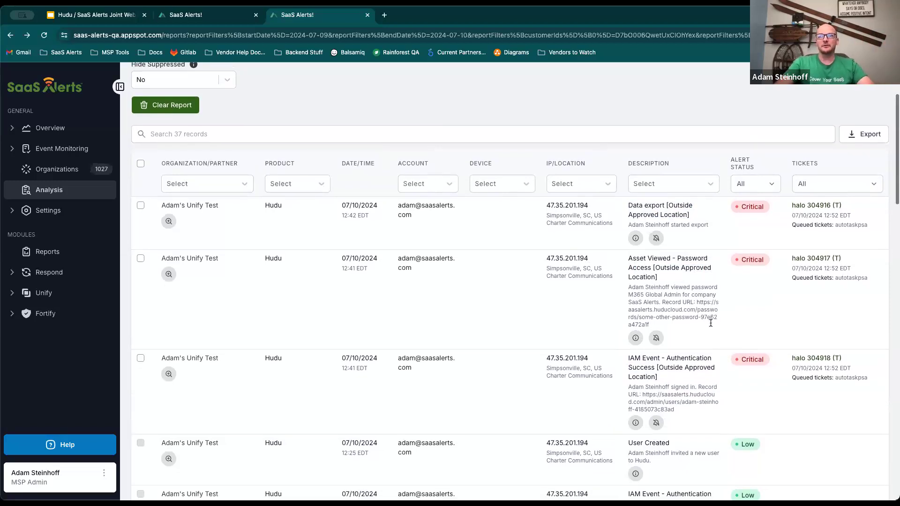
scroll(711, 325, down, 1)
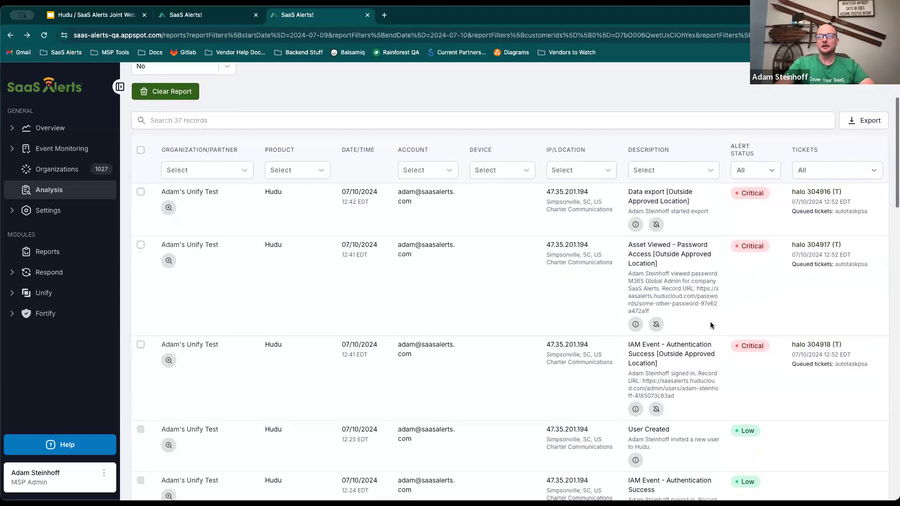
scroll(710, 325, down, 1)
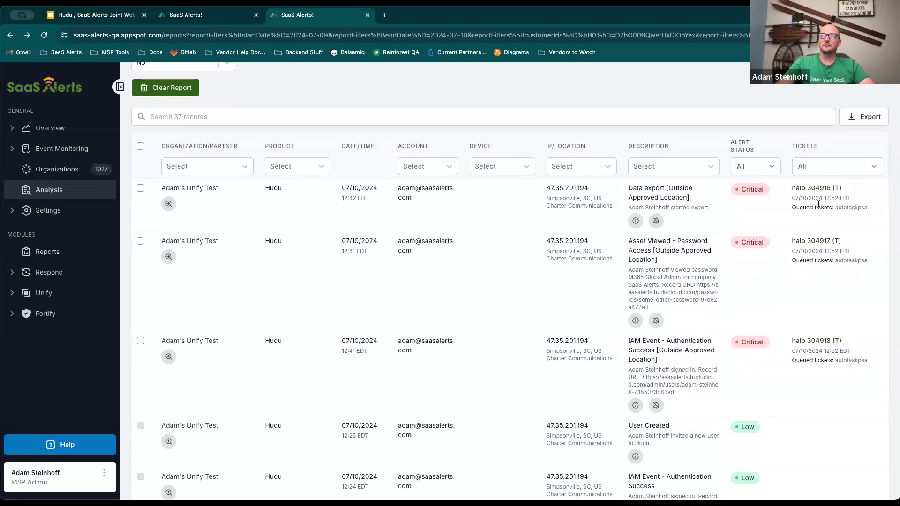
scroll(522, 281, up, 3)
scroll(520, 284, down, 1)
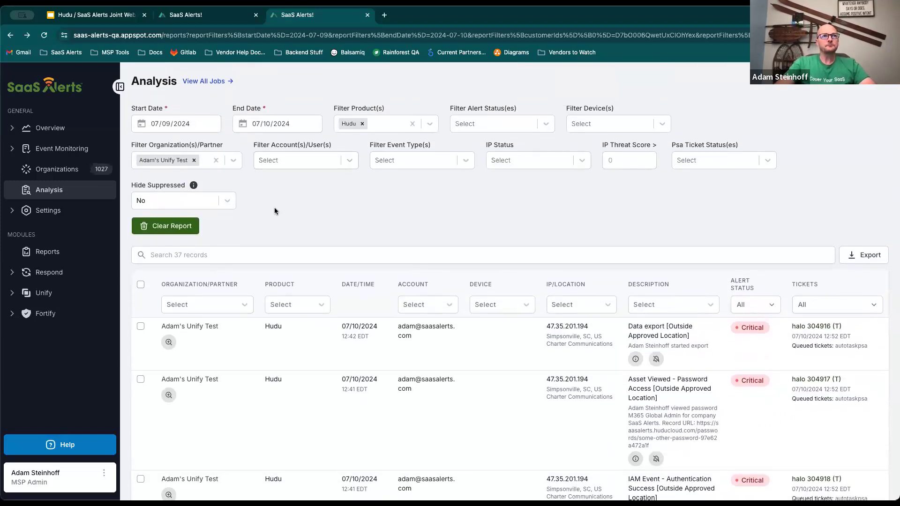
Step: Open Respond > Rules, verify identity with Google, and search the rules for 'brute'
click(59, 273)
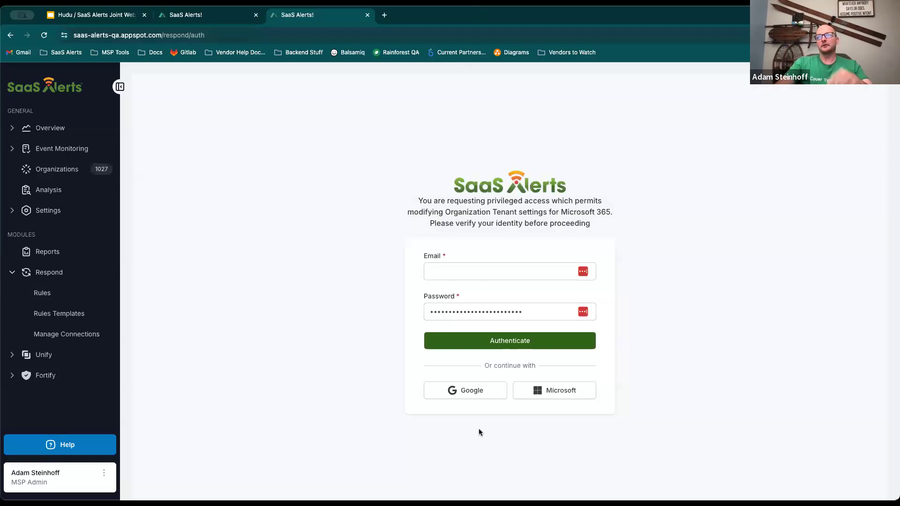
click(474, 394)
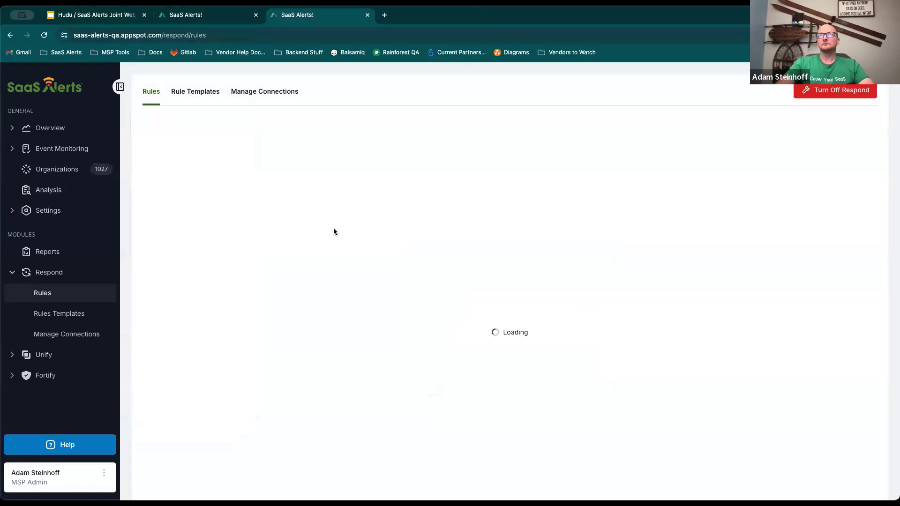
click(230, 152)
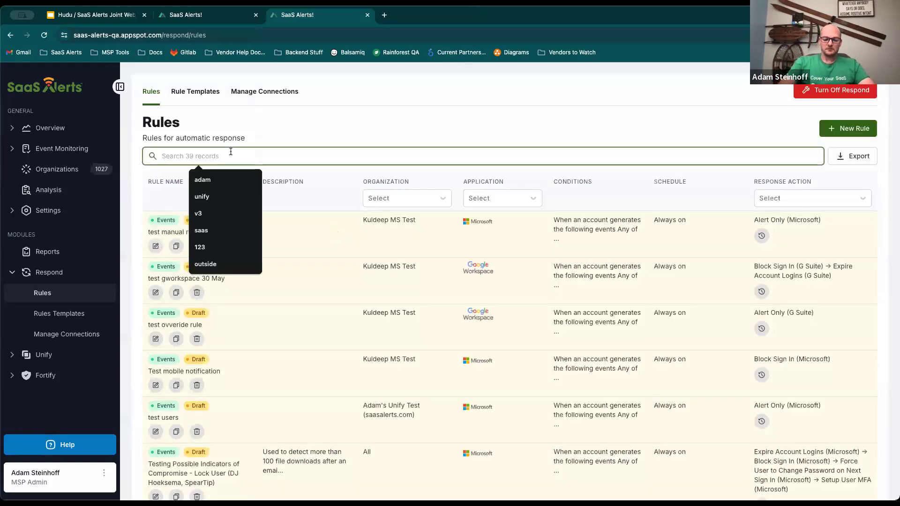
text(brute)
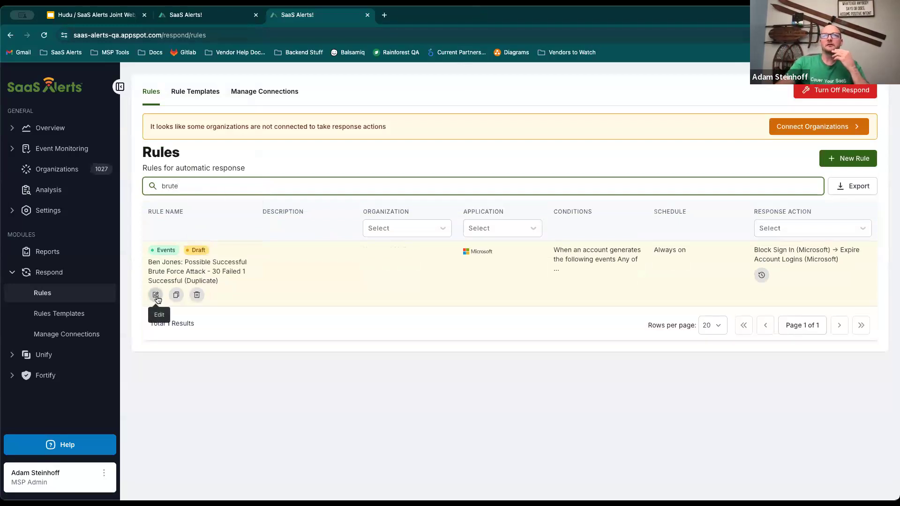
Step: Edit the brute-force rule, review its Microsoft application, and toggle 'Trigger rule for all organizations' on and off
click(155, 294)
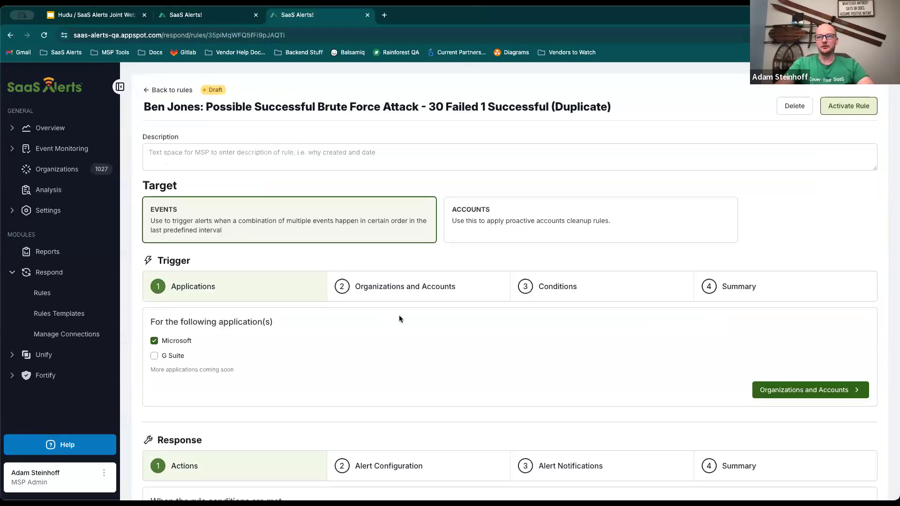
scroll(442, 121, down, 1)
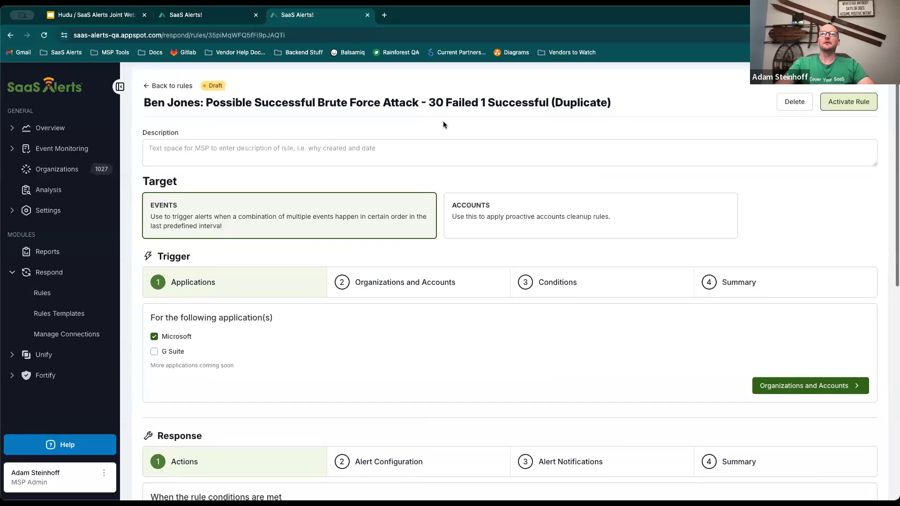
click(562, 283)
click(300, 291)
scroll(299, 291, down, 3)
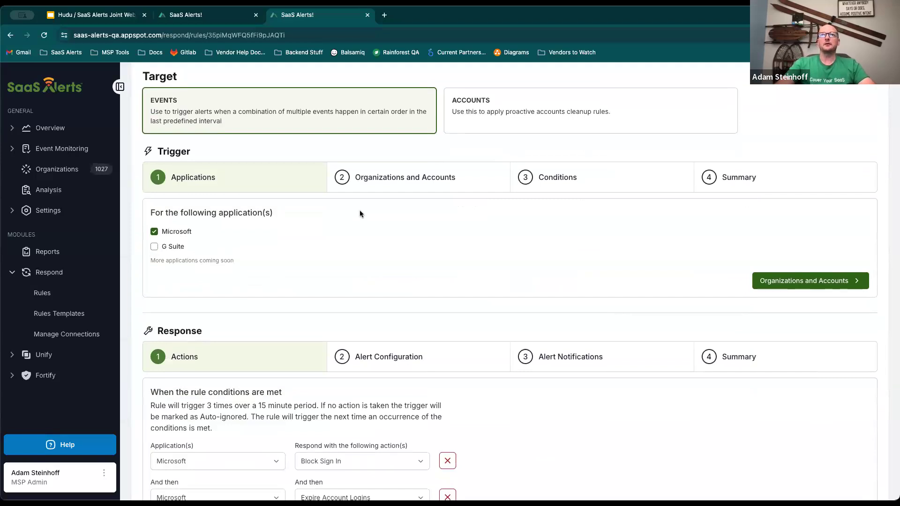
click(404, 190)
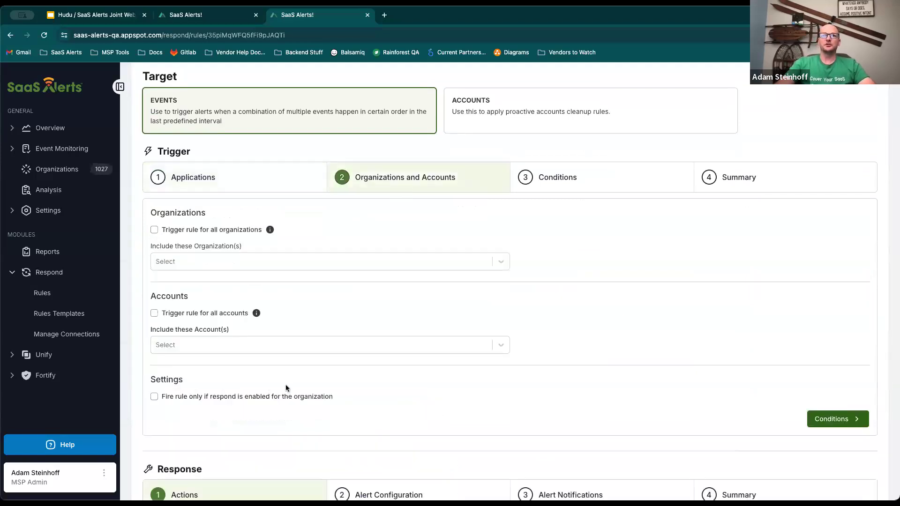
click(208, 229)
click(200, 230)
Step: Review the trigger conditions: 30 authentication failures and 1 success within 1 hour
click(544, 178)
scroll(269, 308, down, 2)
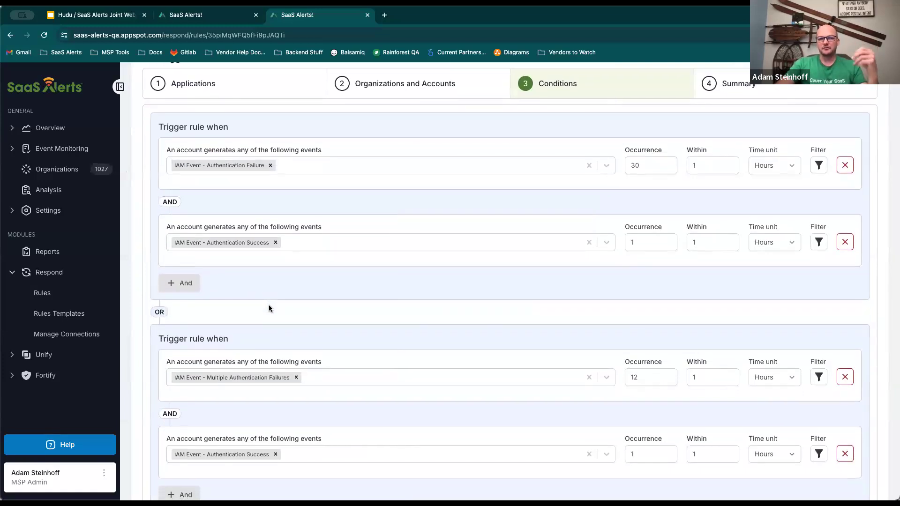
scroll(270, 308, up, 1)
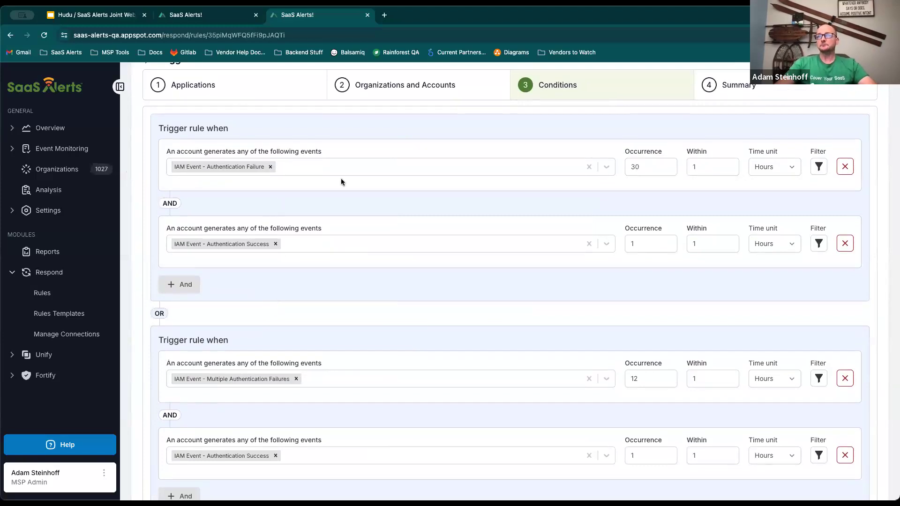
scroll(341, 178, up, 1)
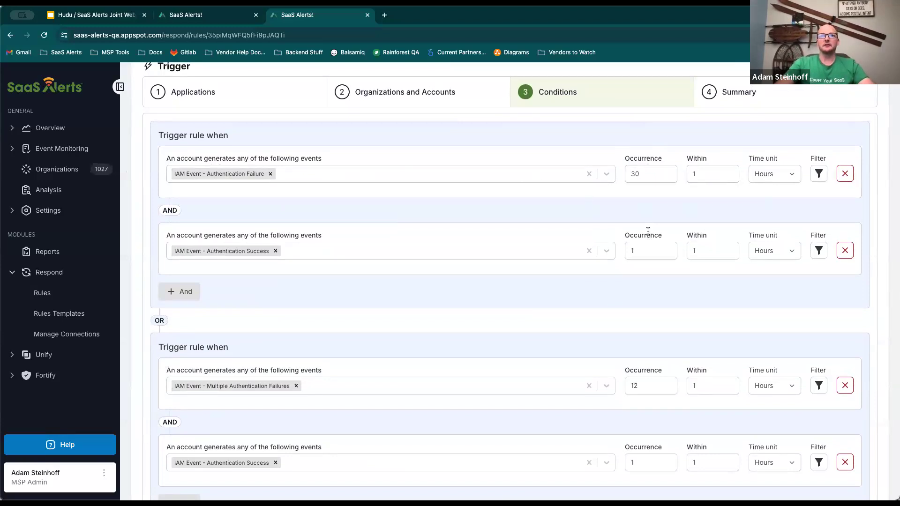
scroll(648, 231, down, 1)
scroll(648, 232, down, 4)
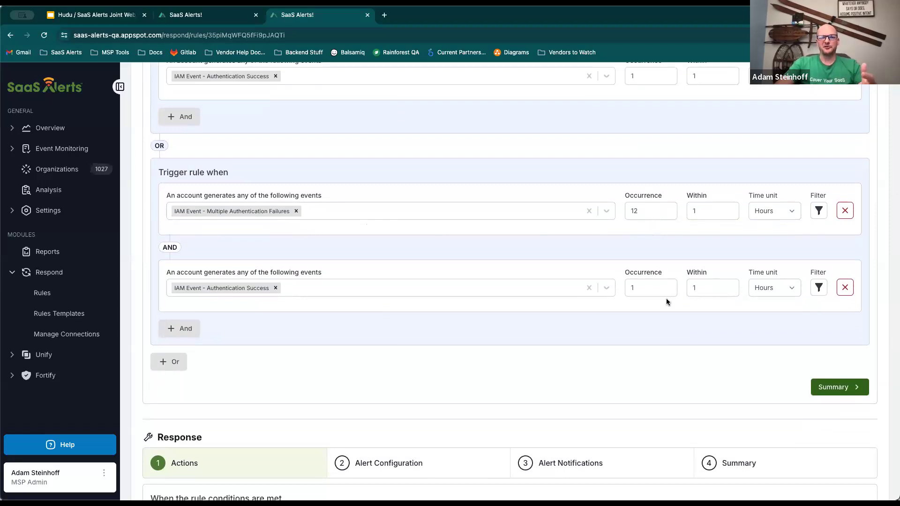
scroll(667, 303, down, 1)
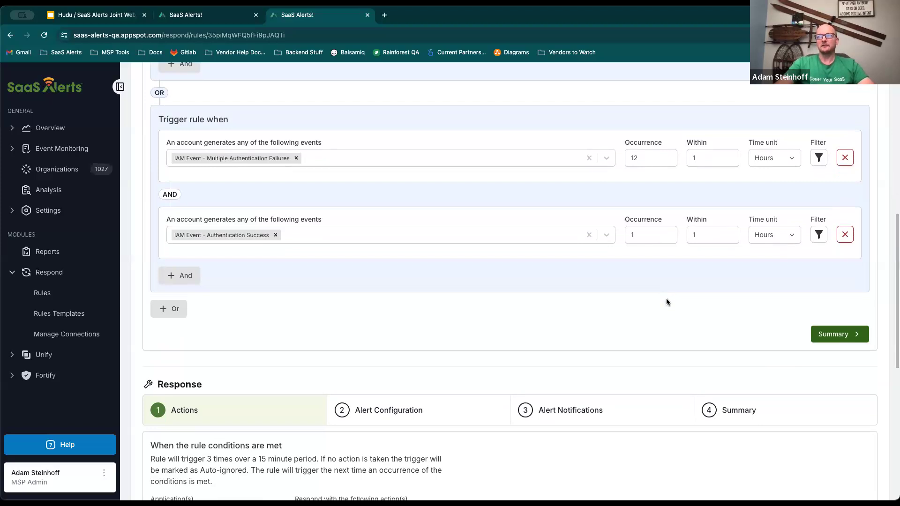
scroll(667, 302, up, 5)
scroll(667, 303, down, 1)
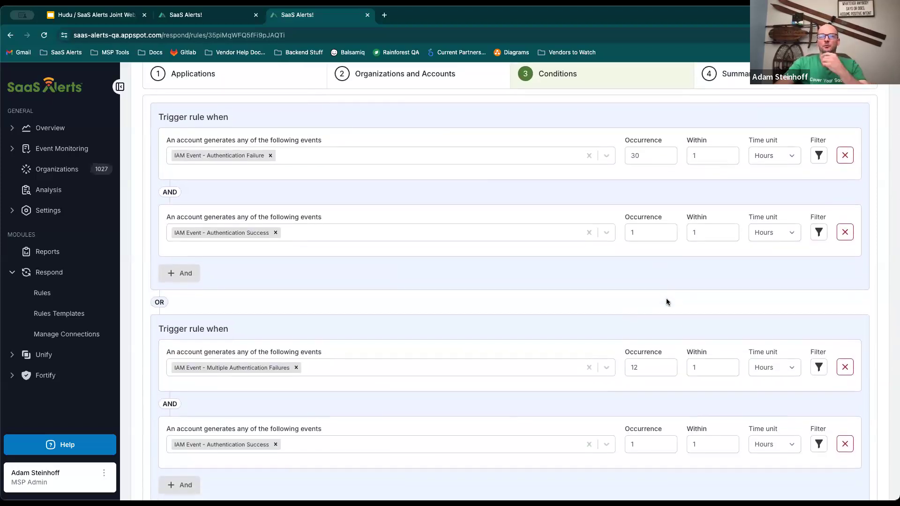
Step: Filter the success condition on Unify: Detected device status equal to Unmanaged, Unknown
click(818, 232)
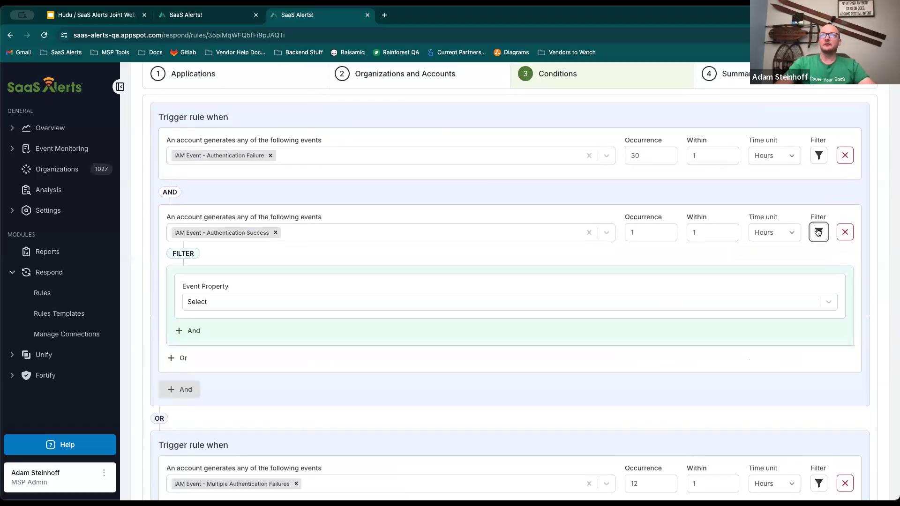
click(276, 301)
scroll(275, 301, down, 2)
scroll(252, 327, down, 3)
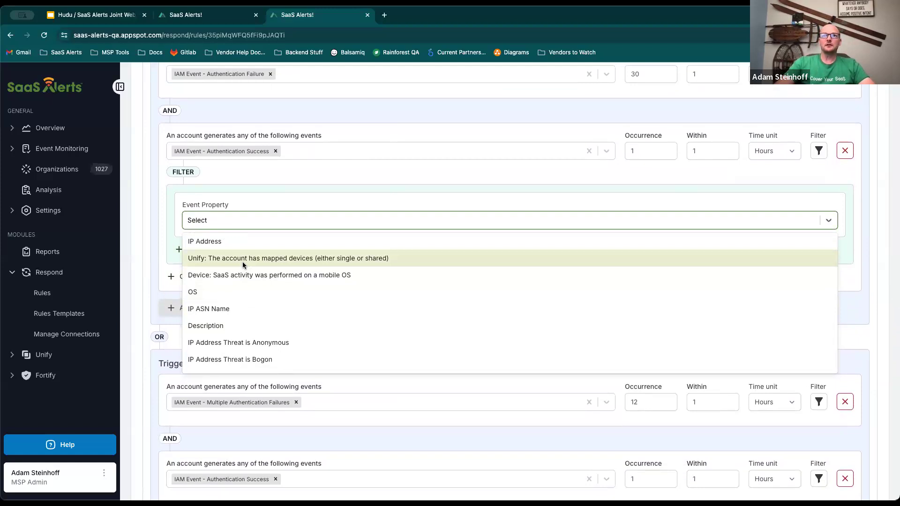
text(unify)
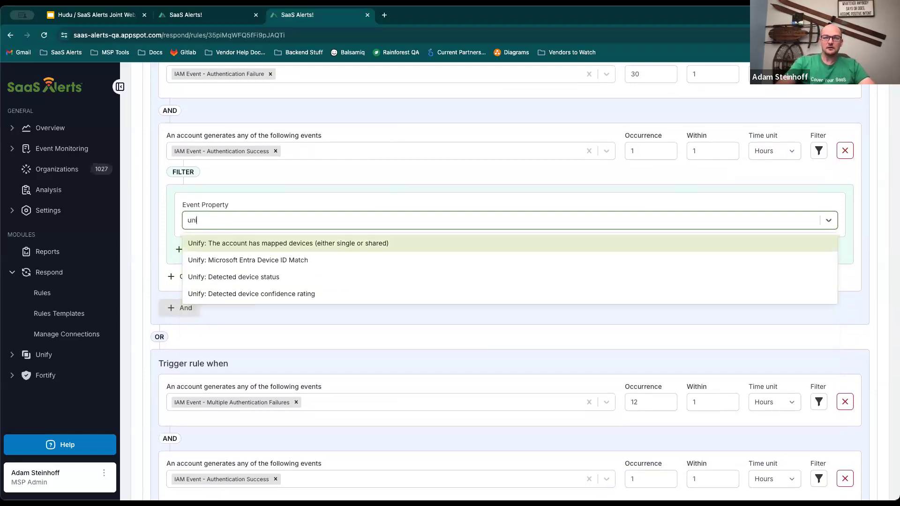
click(280, 279)
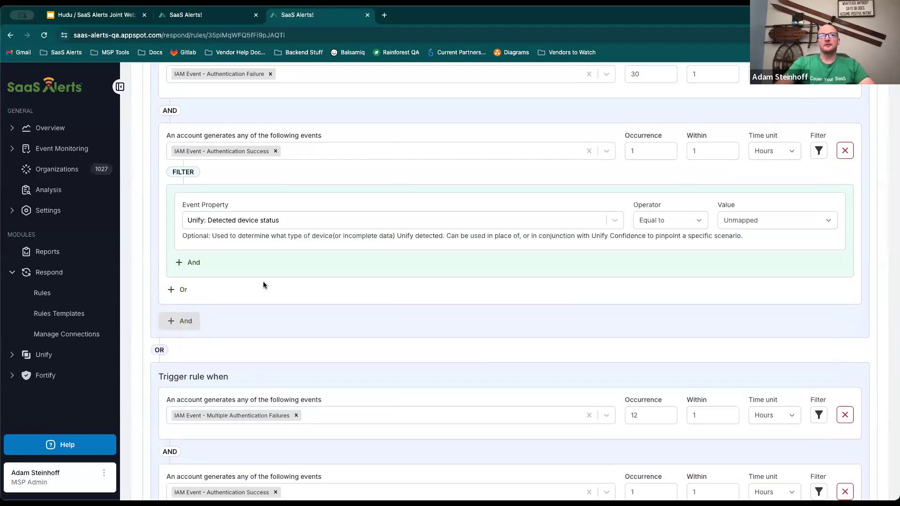
click(756, 220)
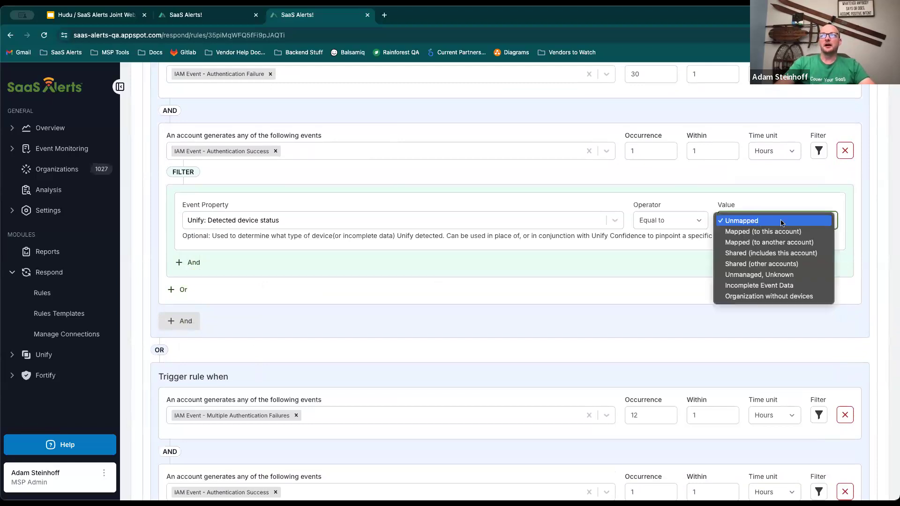
click(784, 276)
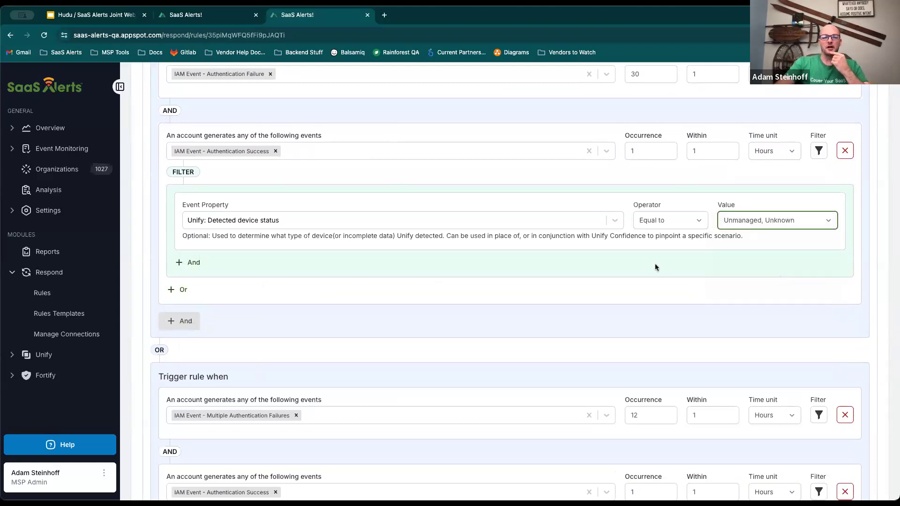
scroll(654, 264, up, 2)
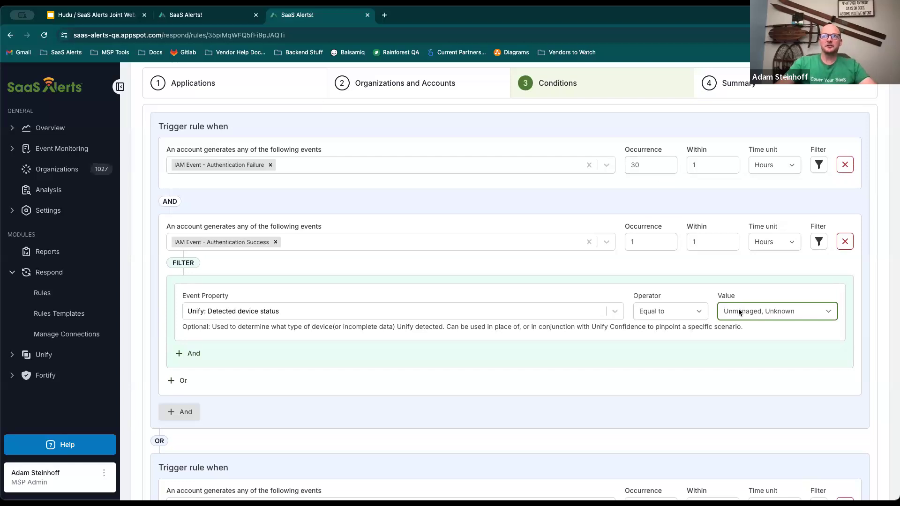
click(729, 333)
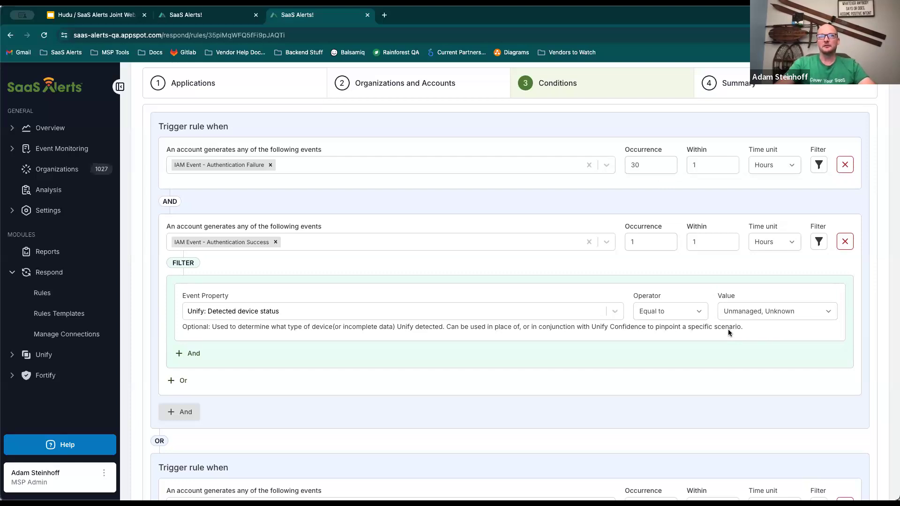
scroll(729, 333, down, 10)
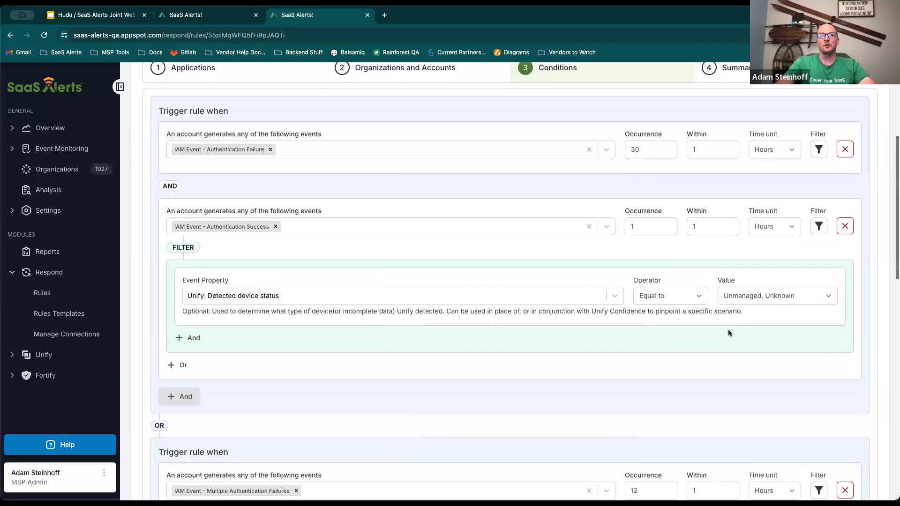
Step: Set the rule's response to the Microsoft application with the Alert Only action
scroll(478, 212, down, 3)
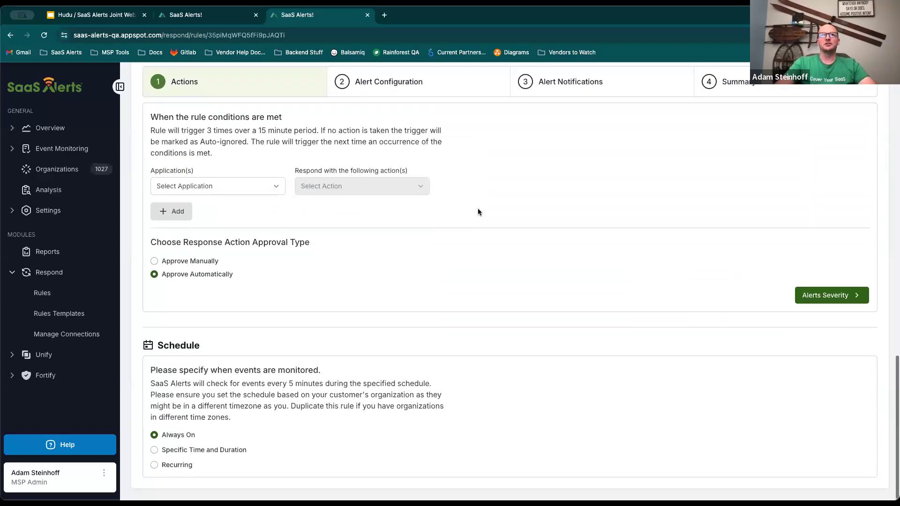
scroll(477, 212, up, 2)
click(233, 238)
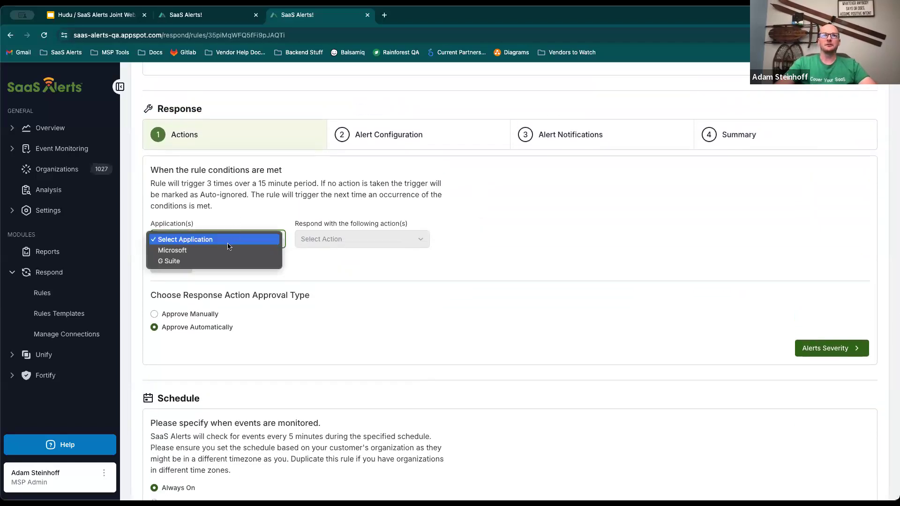
click(226, 251)
click(419, 239)
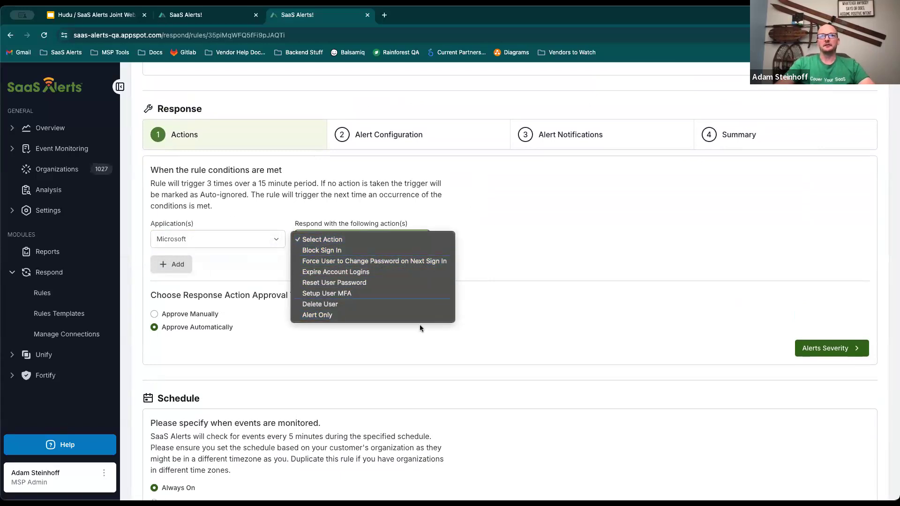
click(324, 315)
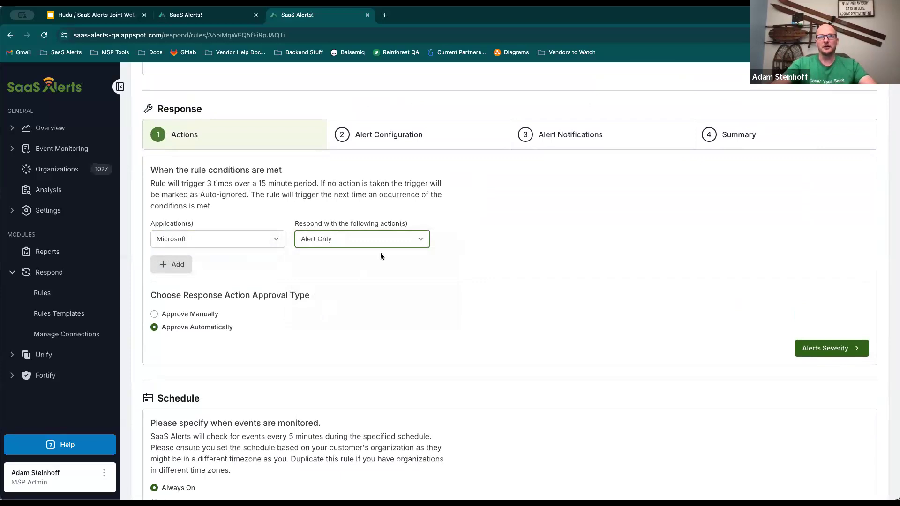
click(420, 295)
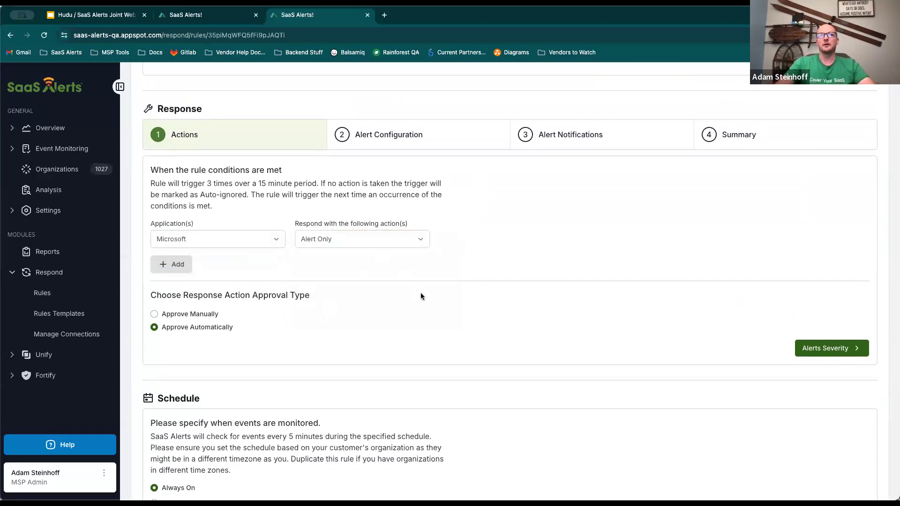
scroll(421, 296, up, 20)
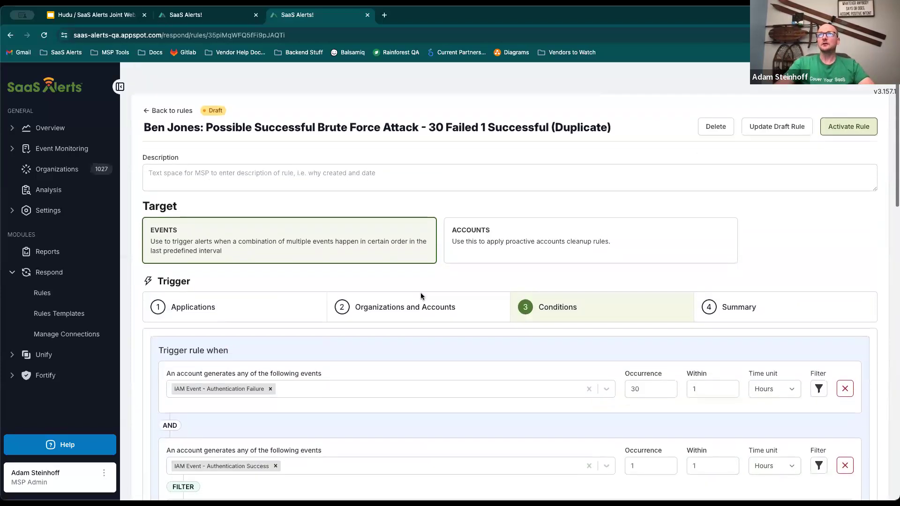
Step: Leave the draft rule without saving and open the Fortify dashboard
click(155, 90)
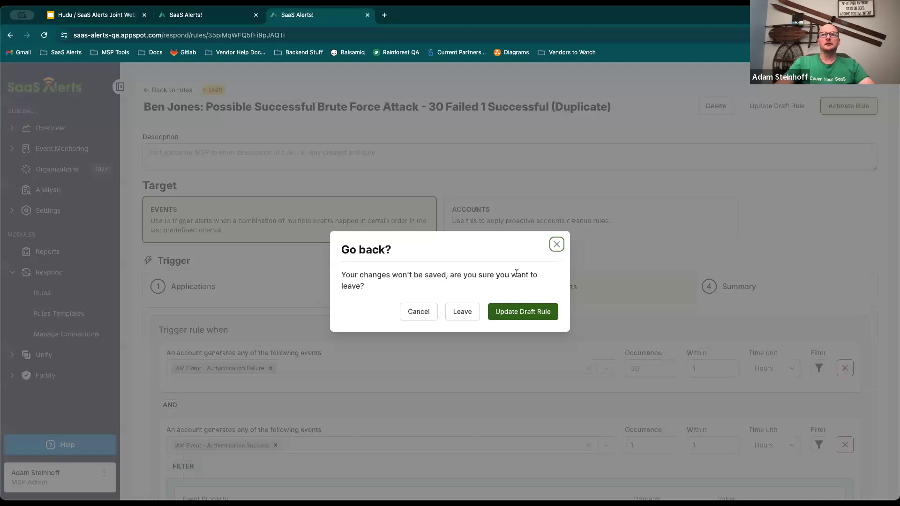
click(462, 311)
click(53, 375)
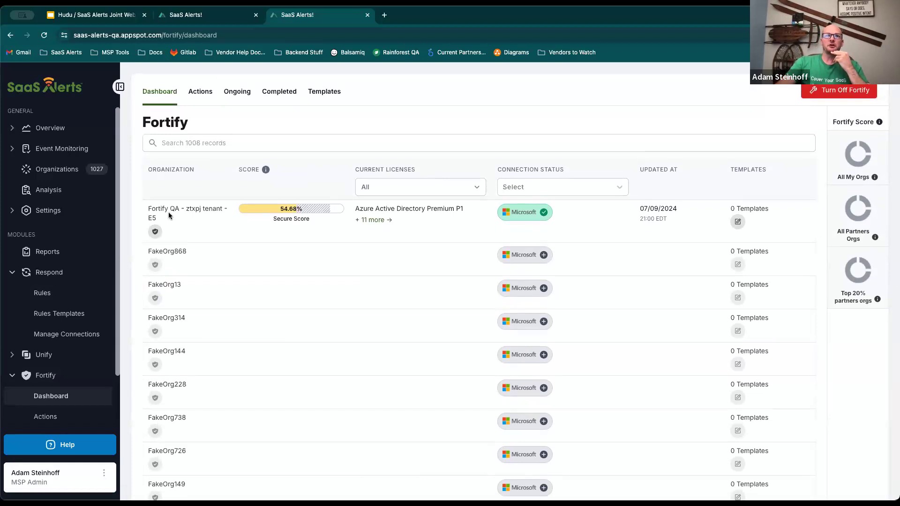
Step: Highlight the first organization's name in the Fortify secure-score list
drag(148, 209, 185, 223)
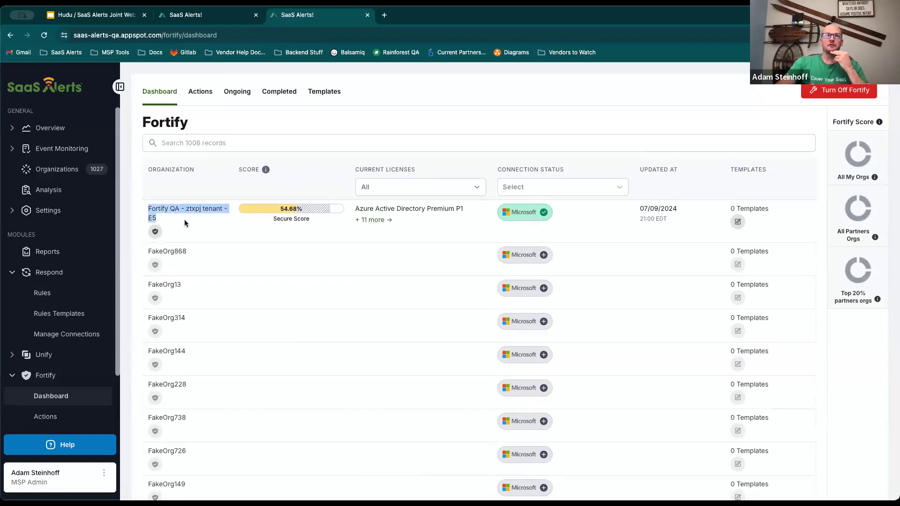
click(202, 227)
mouse_move(289, 212)
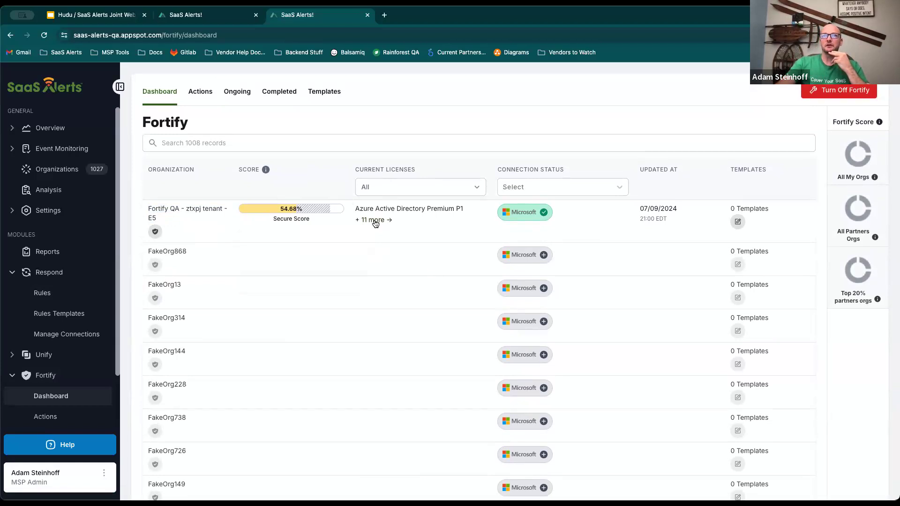
Step: Show the Fortify Actions list and highlight the Anti-Phishing Policy Collection action title
click(209, 93)
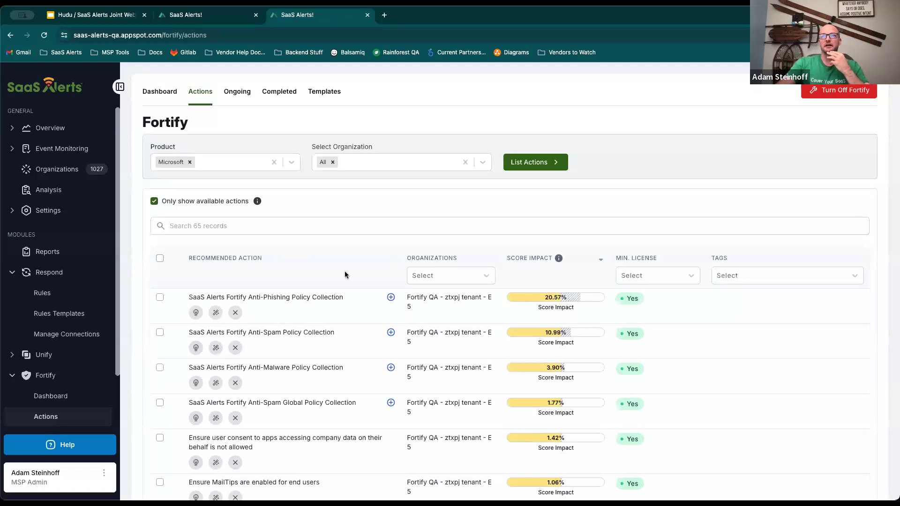
scroll(345, 274, down, 1)
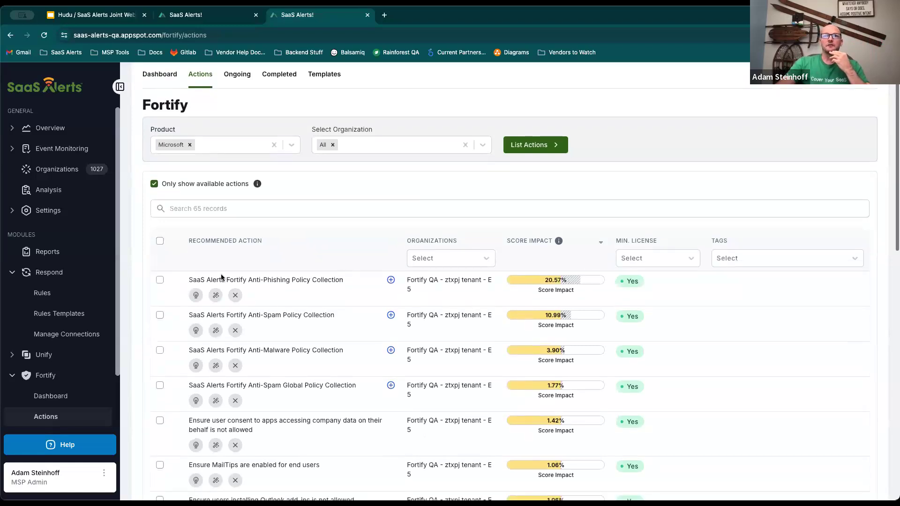
drag(188, 280, 344, 281)
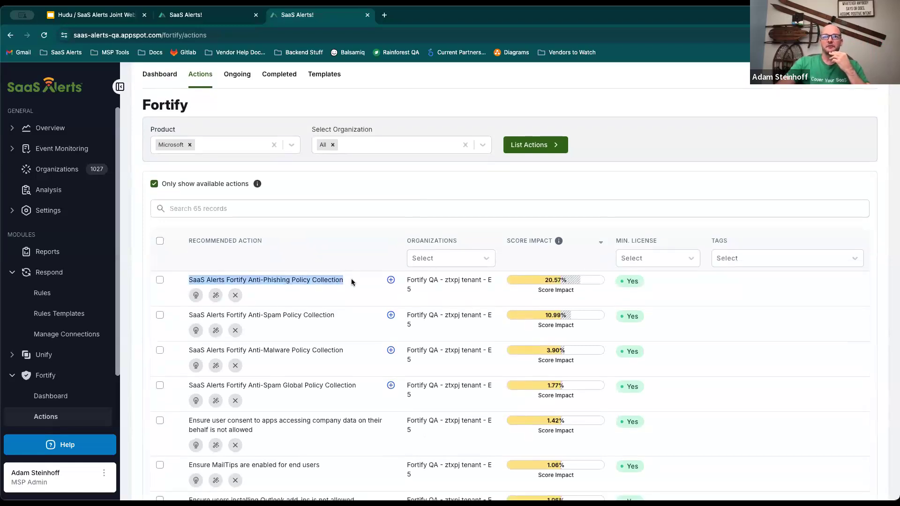
click(351, 281)
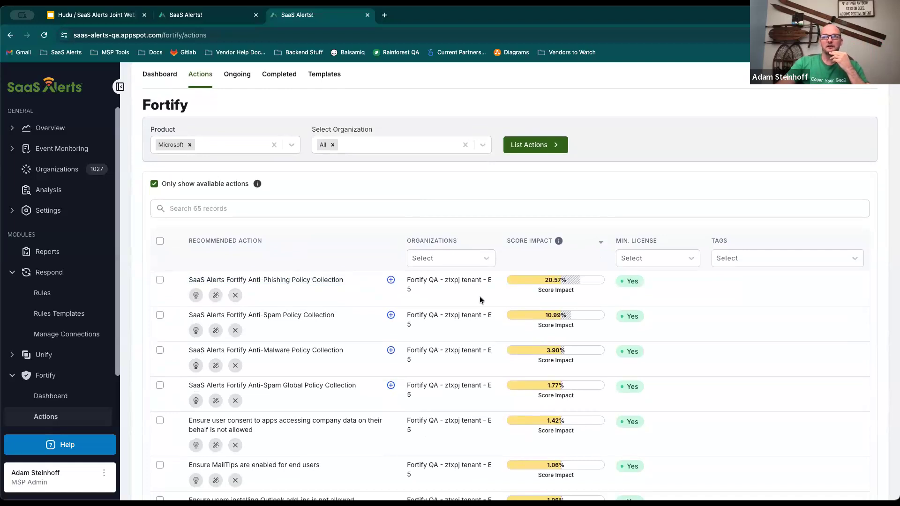
Step: Select, then deselect, the Anti-Phishing Policy Collection action (20.57% score impact)
mouse_move(551, 287)
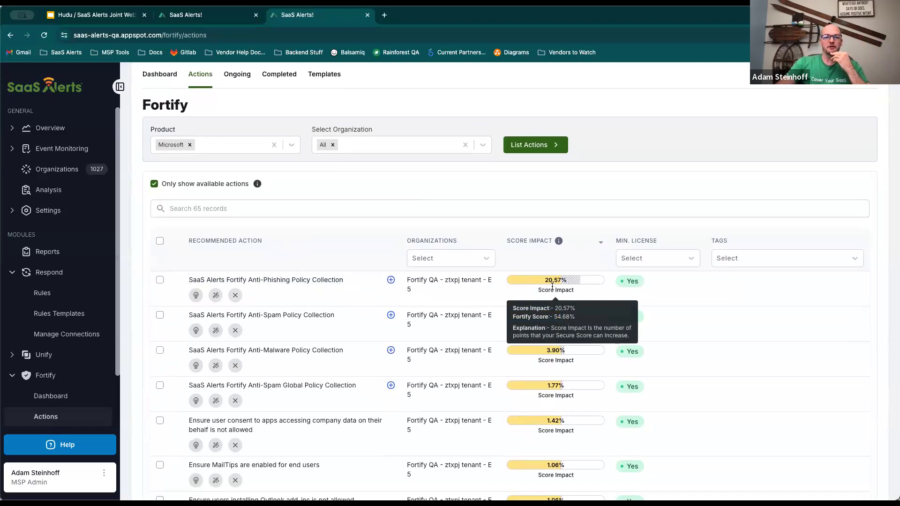
click(159, 280)
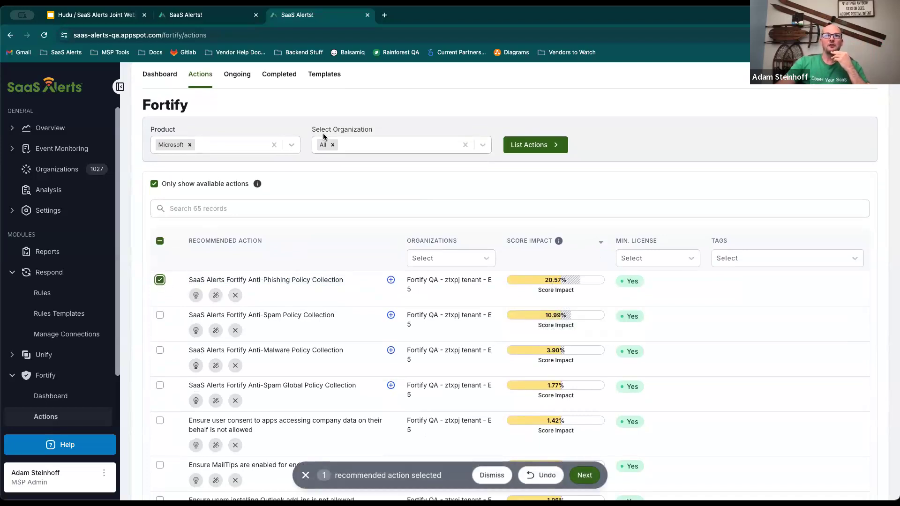
click(160, 281)
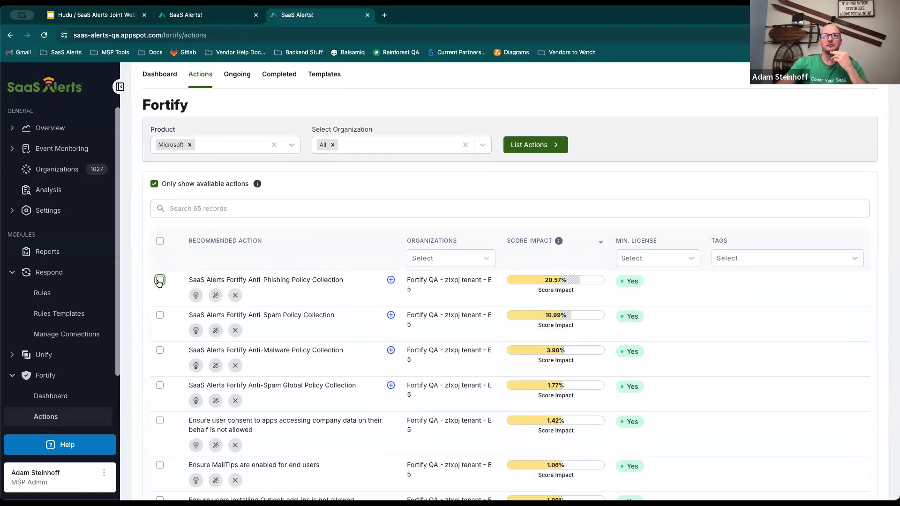
scroll(374, 249, up, 1)
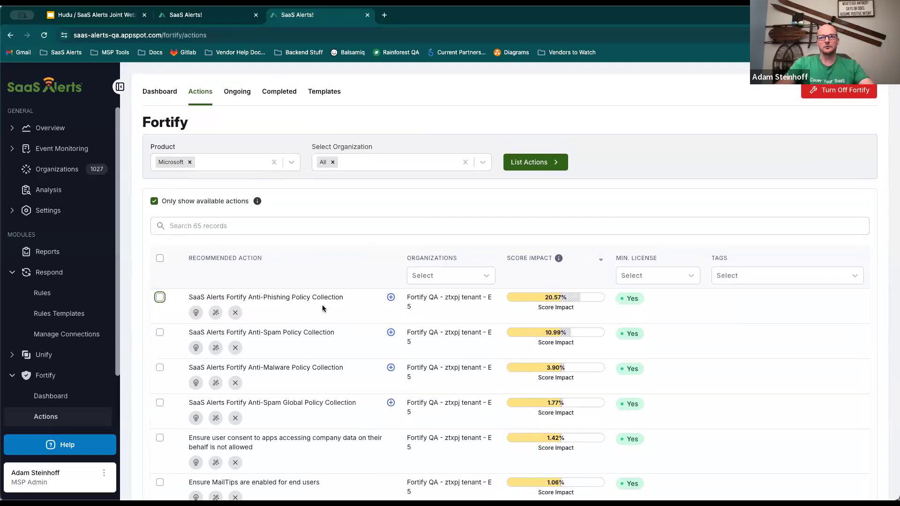
scroll(322, 307, down, 1)
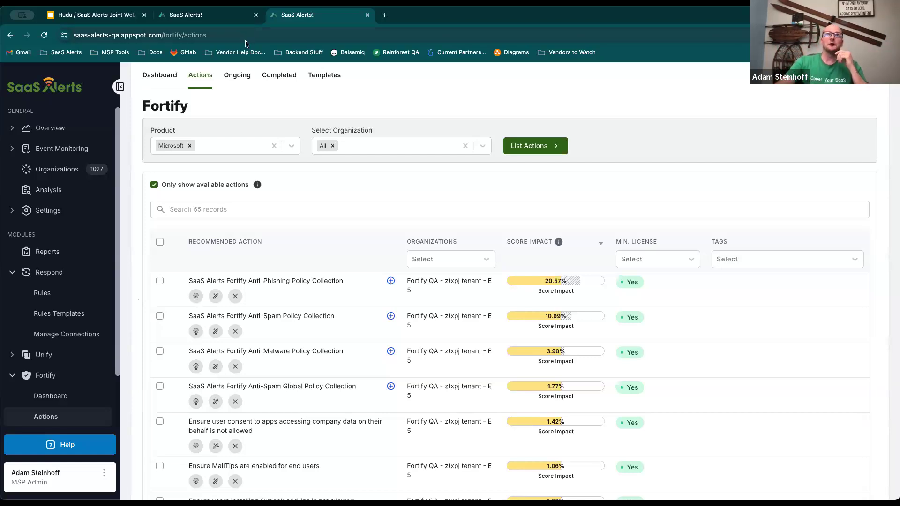
Step: Switch to the Google Slides deck at slide 17, 'Let's Cut to the Demo'
click(115, 19)
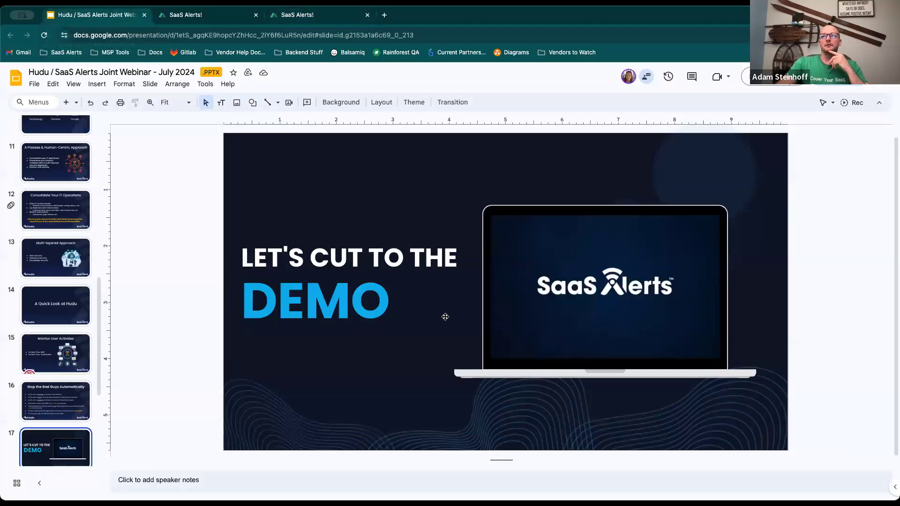